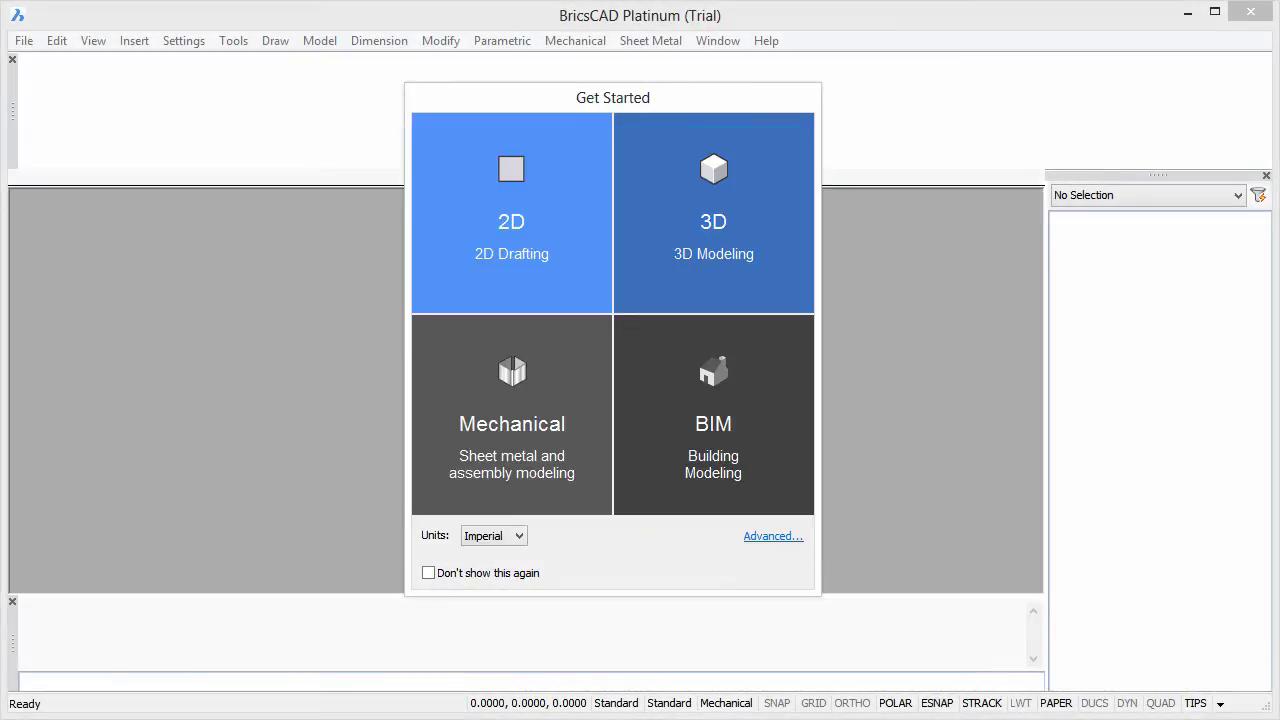
# Create Drawing1 from the Mechanical tile on the Get Started screen.
pyautogui.click(538, 398)
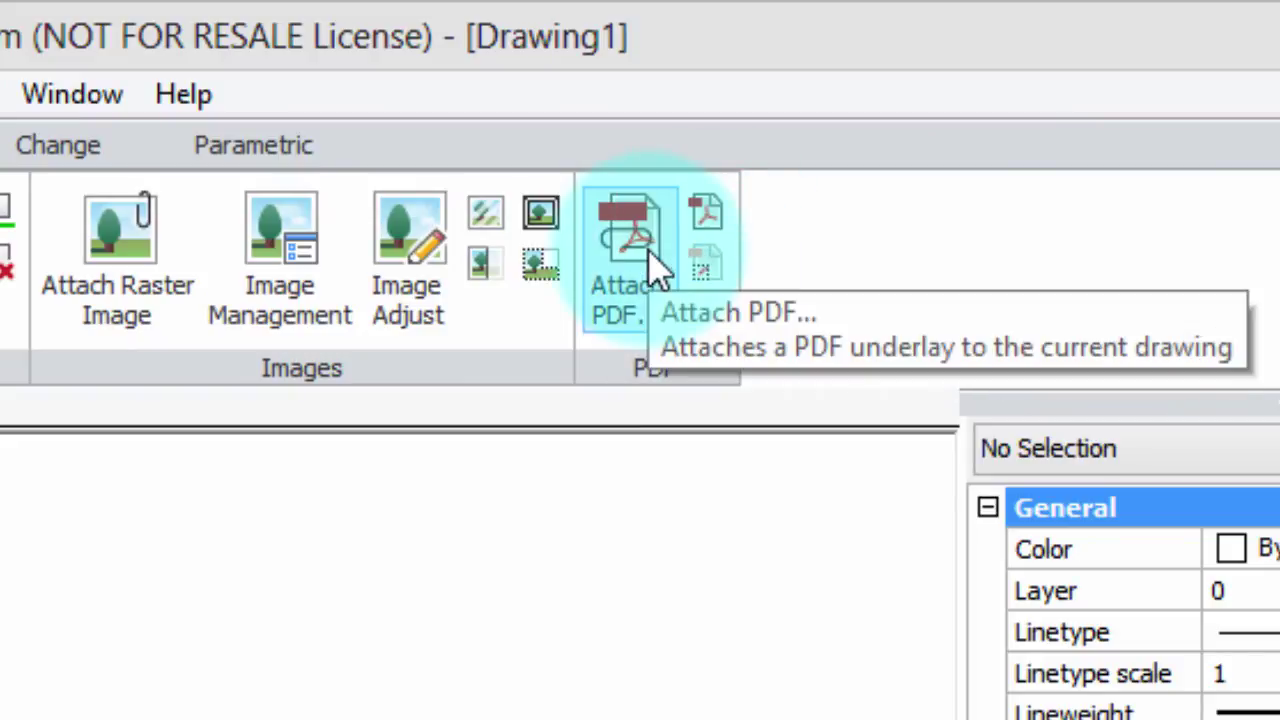
# Choose Store # 130 Drawings.pdf from the PDF folder as the underlay to attach.
pyautogui.click(648, 255)
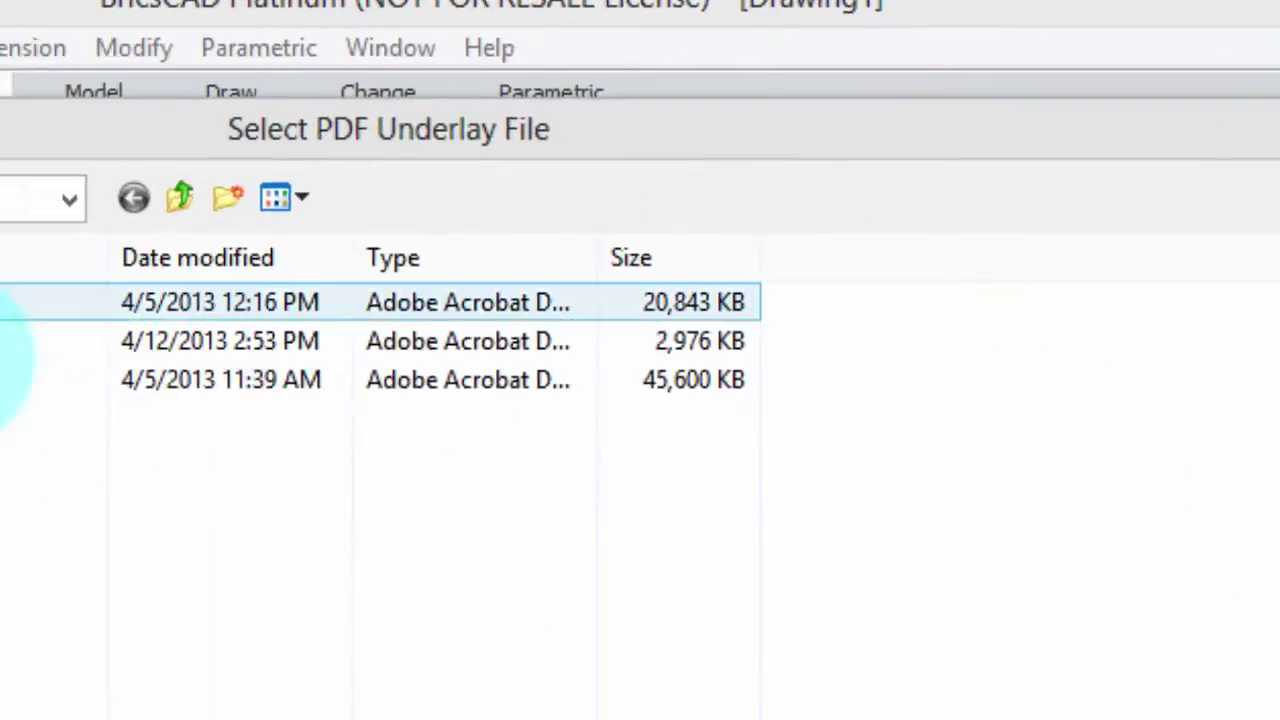
pyautogui.click(256, 279)
pyautogui.click(340, 243)
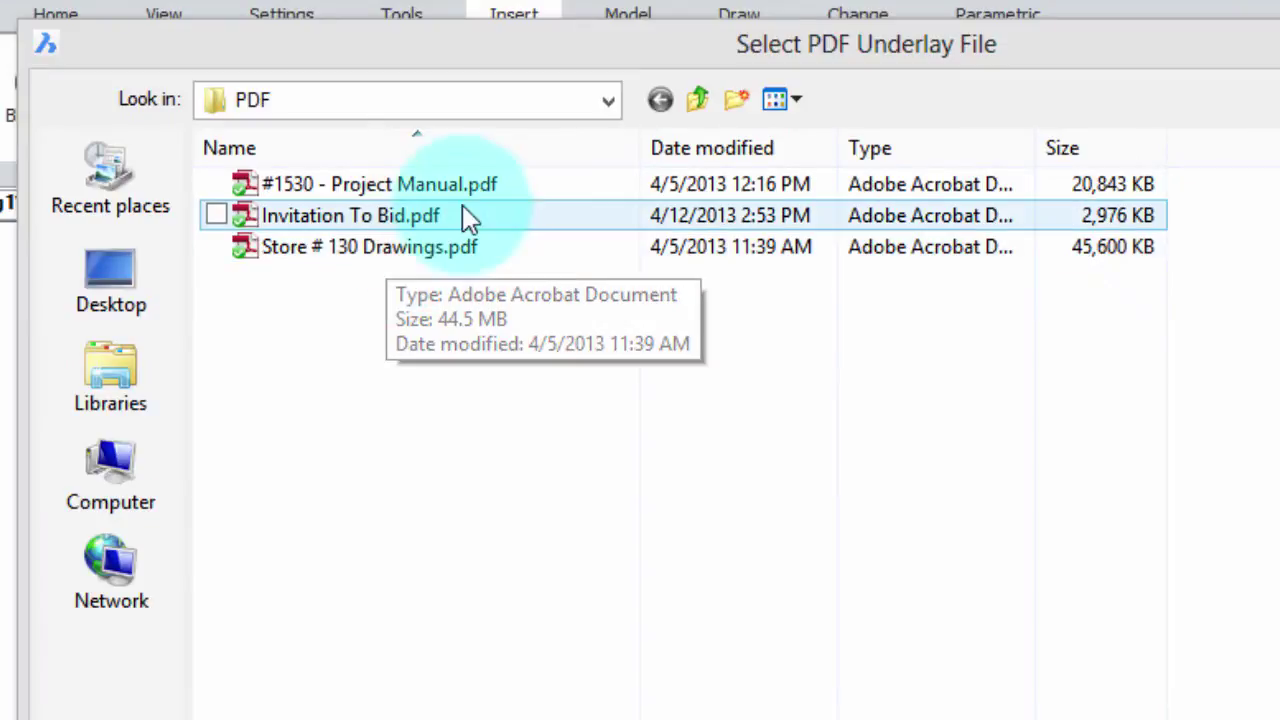
pyautogui.click(565, 180)
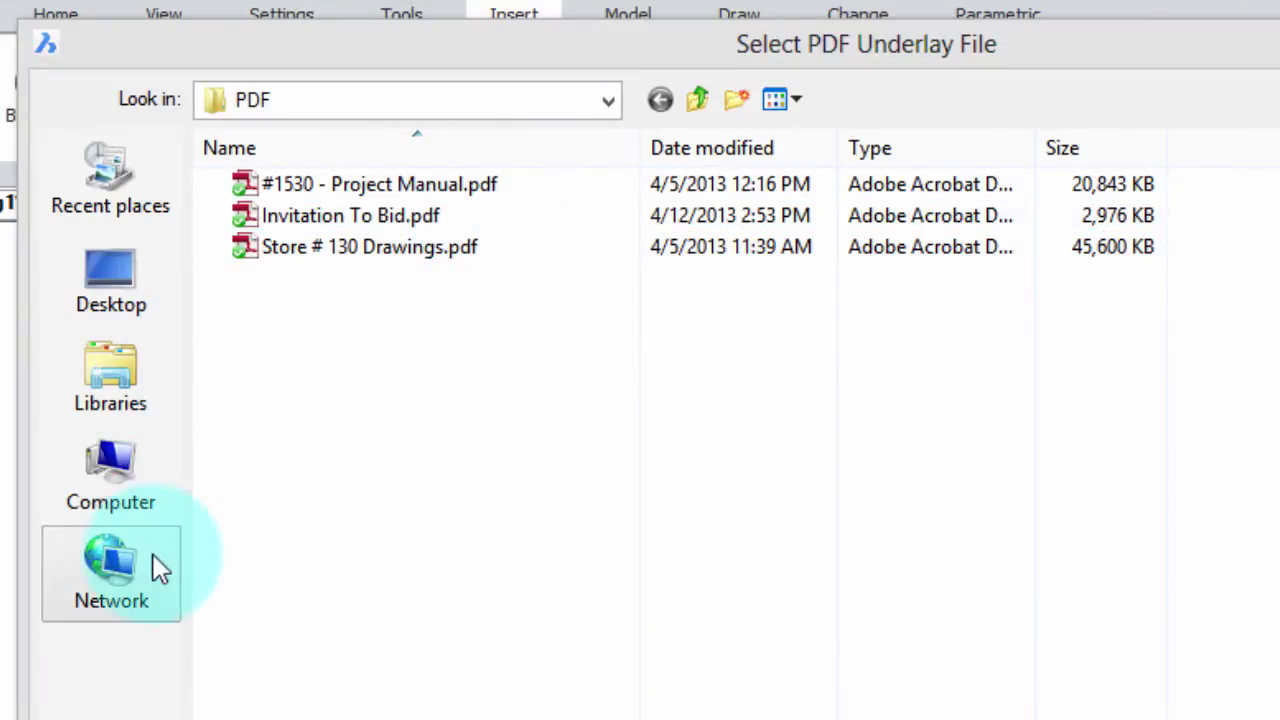
pyautogui.click(607, 104)
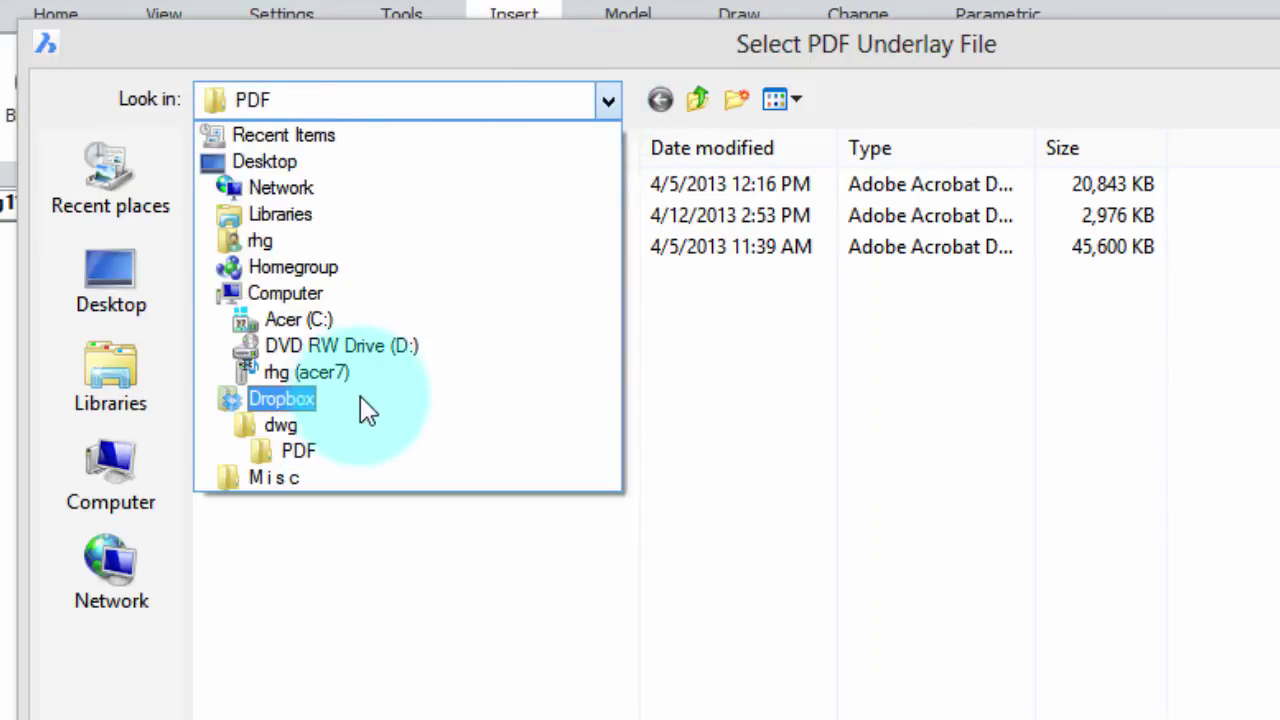
pyautogui.click(785, 472)
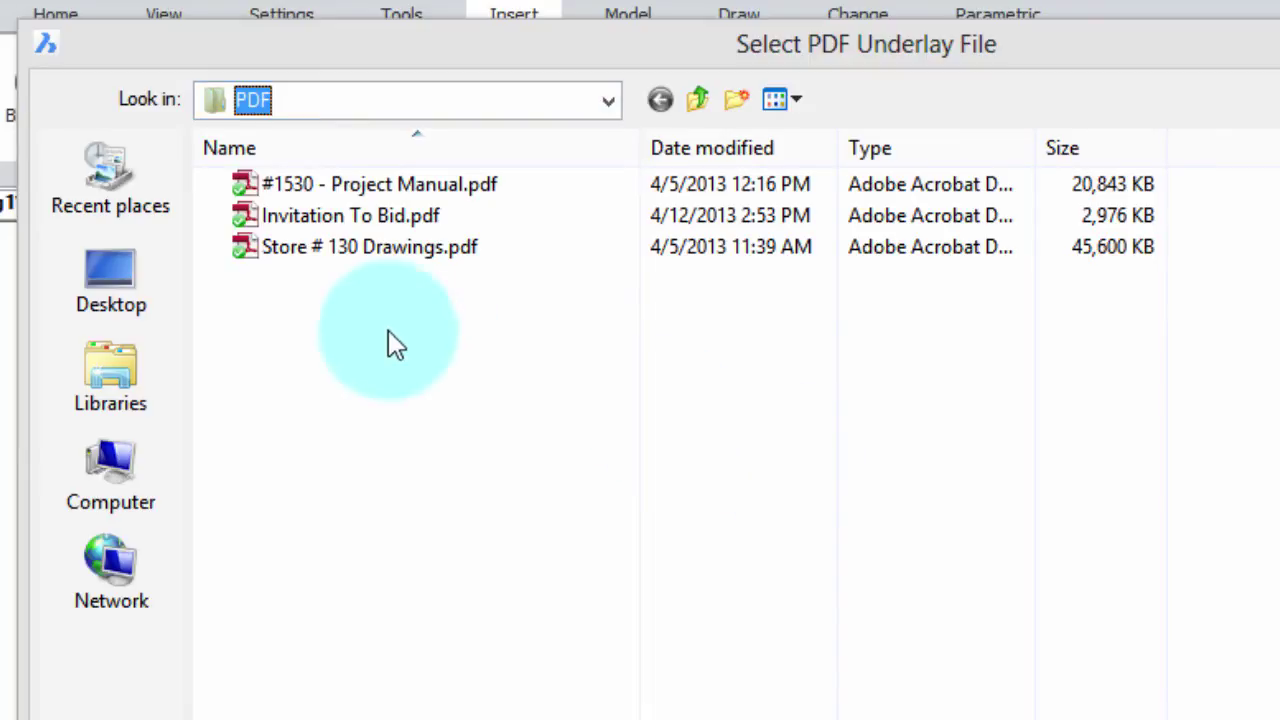
pyautogui.click(390, 247)
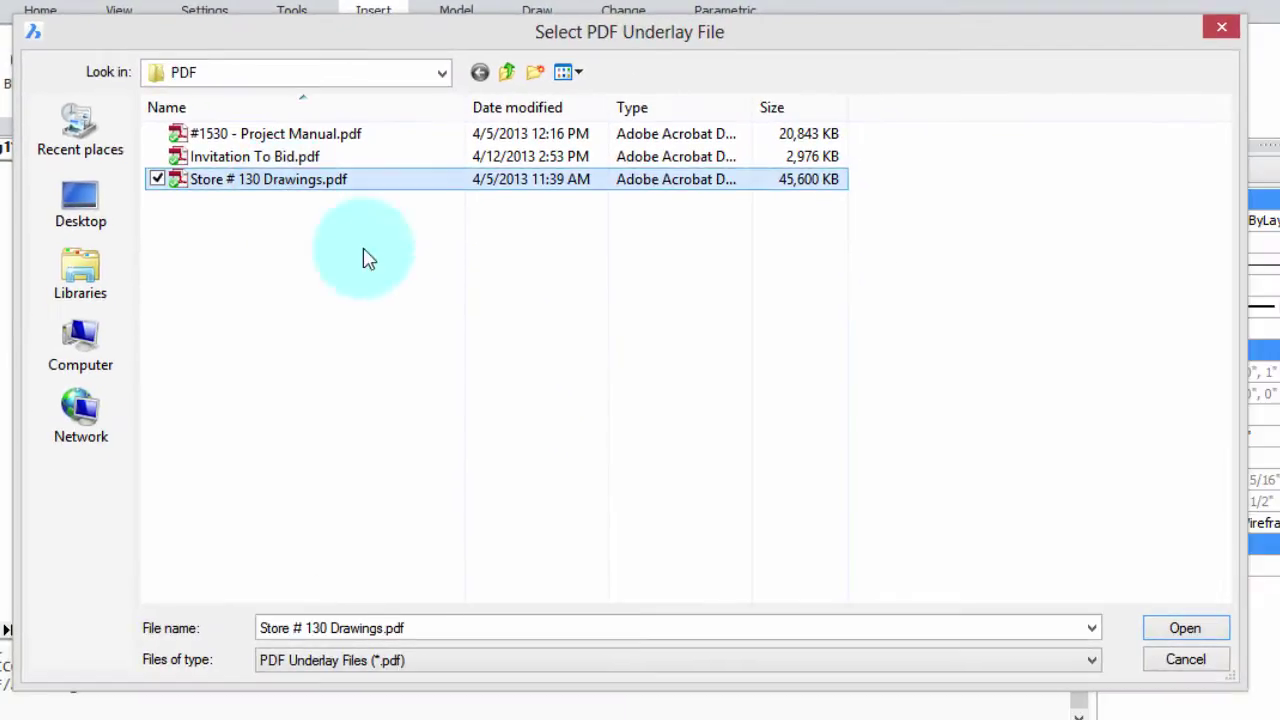
pyautogui.click(1185, 628)
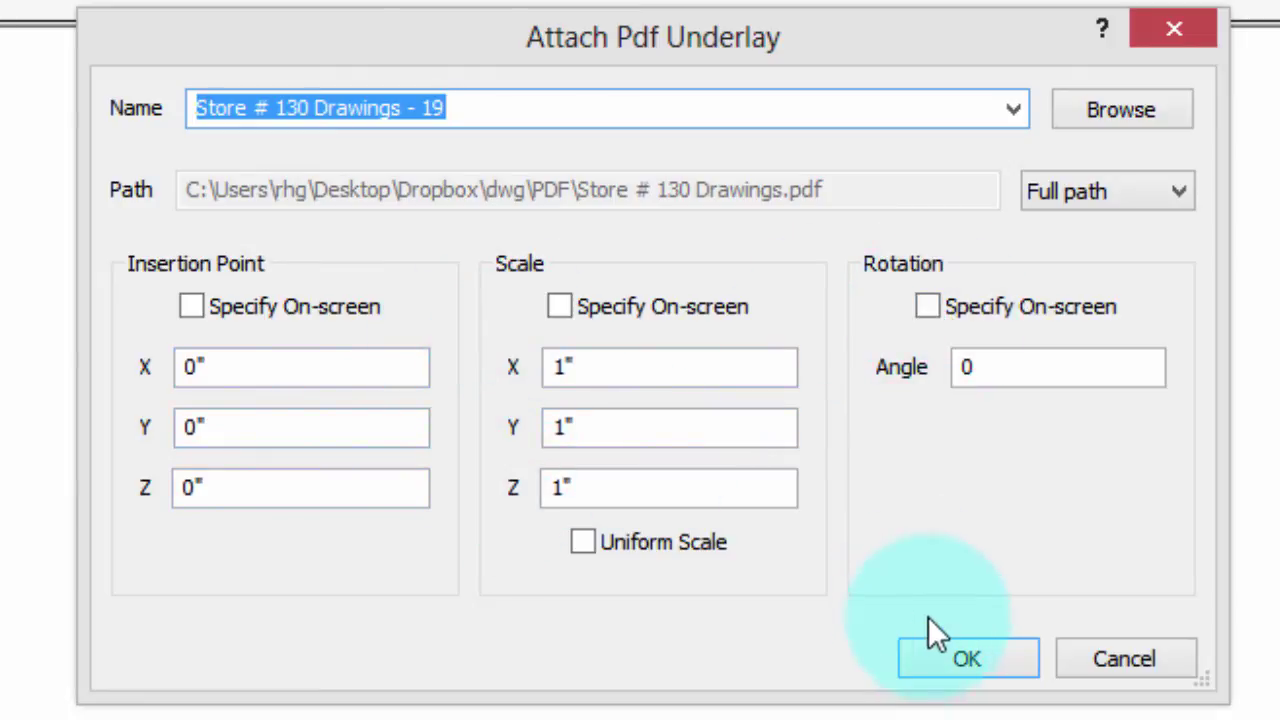
# Attach the Store # 130 Drawings PDF at 0,0,0, scale 1, and zoom to extents.
pyautogui.click(960, 660)
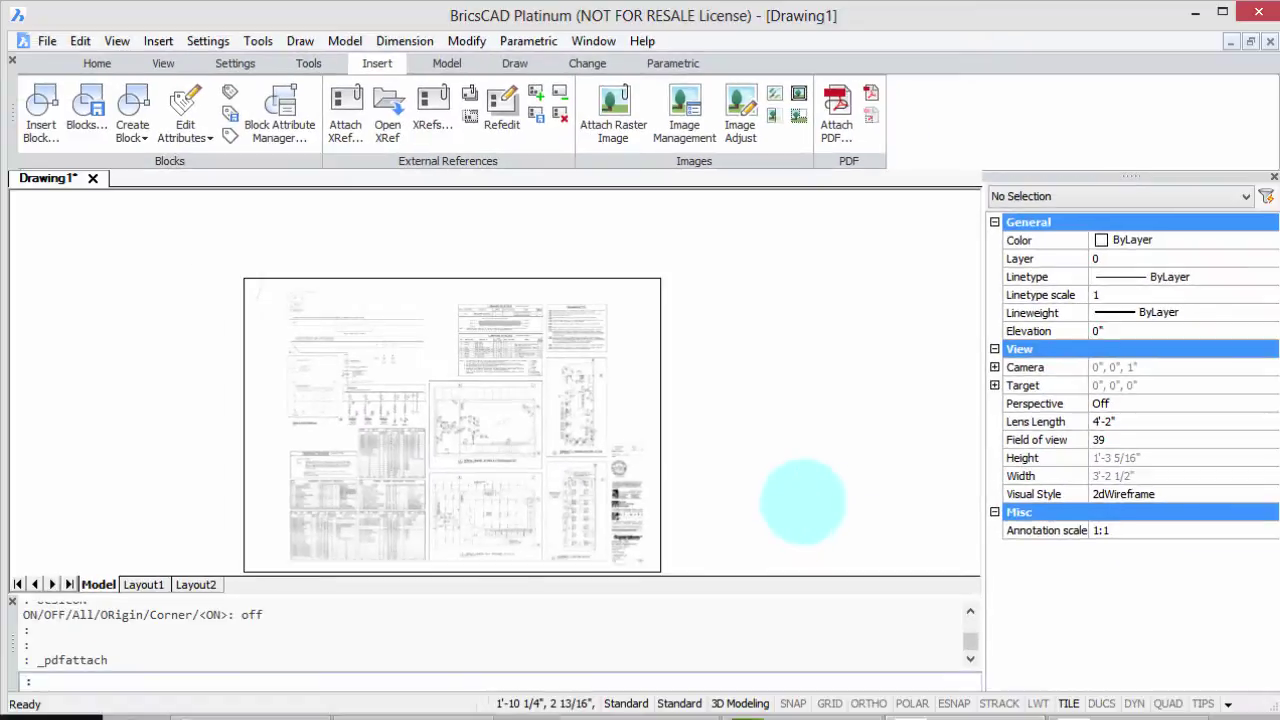
pyautogui.write('z')
pyautogui.press('Return')
pyautogui.write('e')
pyautogui.press('Return')
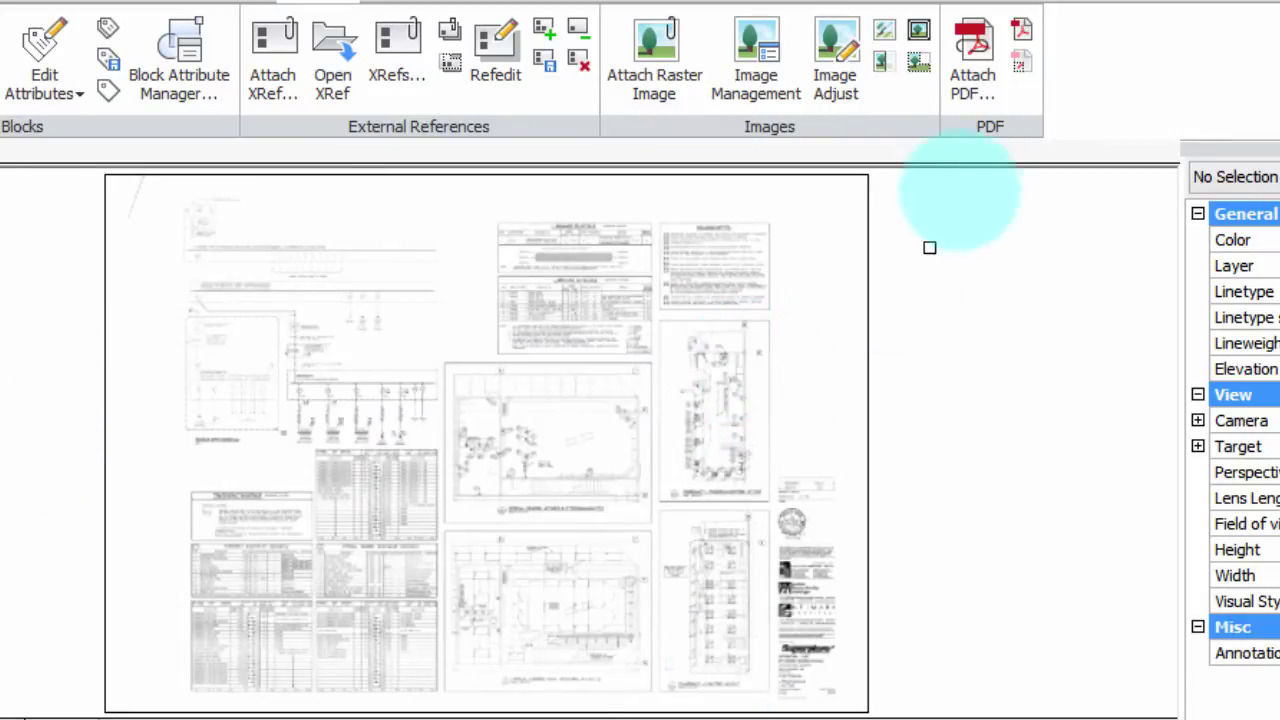
# Clip the PDF underlay with a new rectangular boundary around one floor plan.
pyautogui.click(1020, 66)
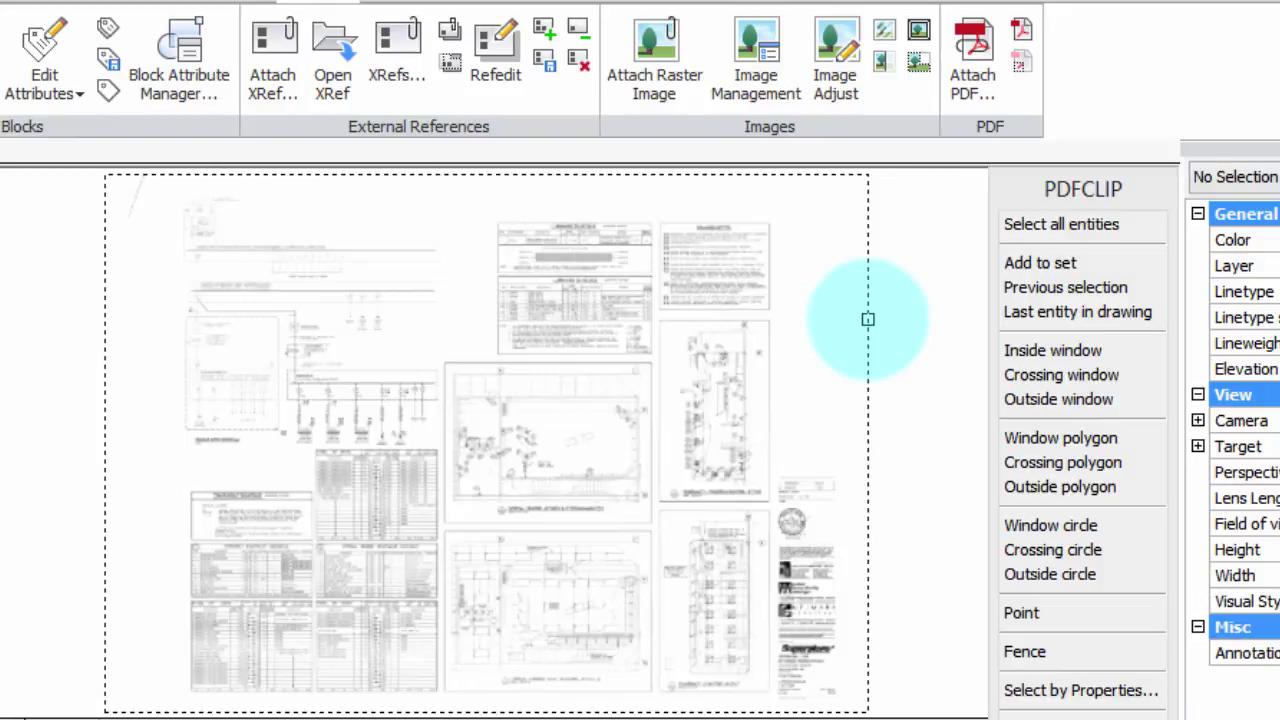
pyautogui.click(868, 319)
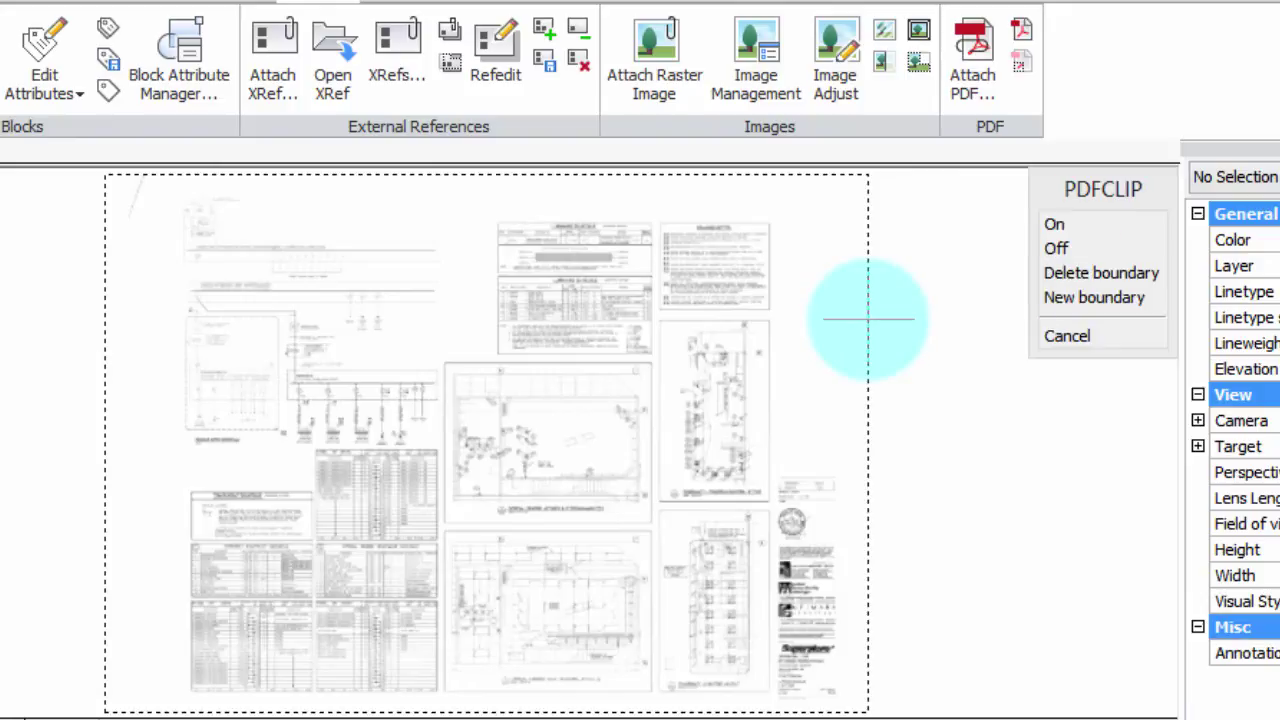
pyautogui.click(1073, 299)
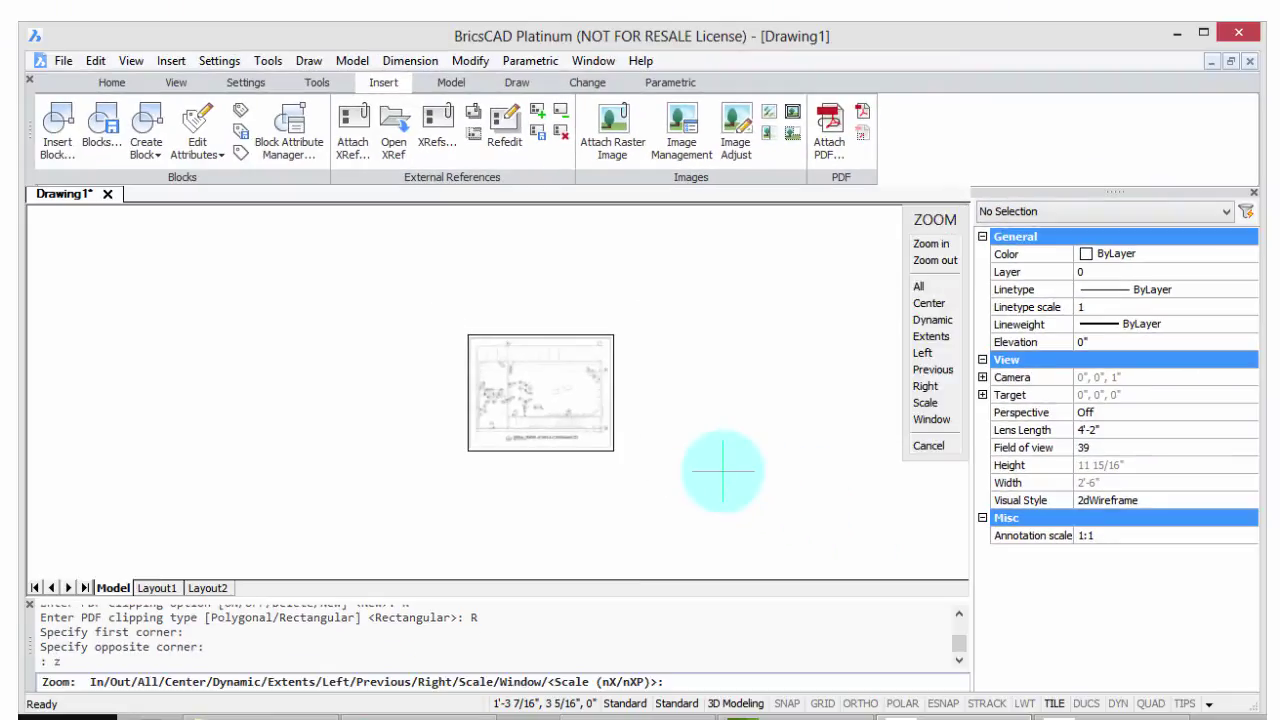
# Zoom extents on the Optical Centre – Power & System Layout plan and undo the erase.
pyautogui.write('e')
pyautogui.press('Return')
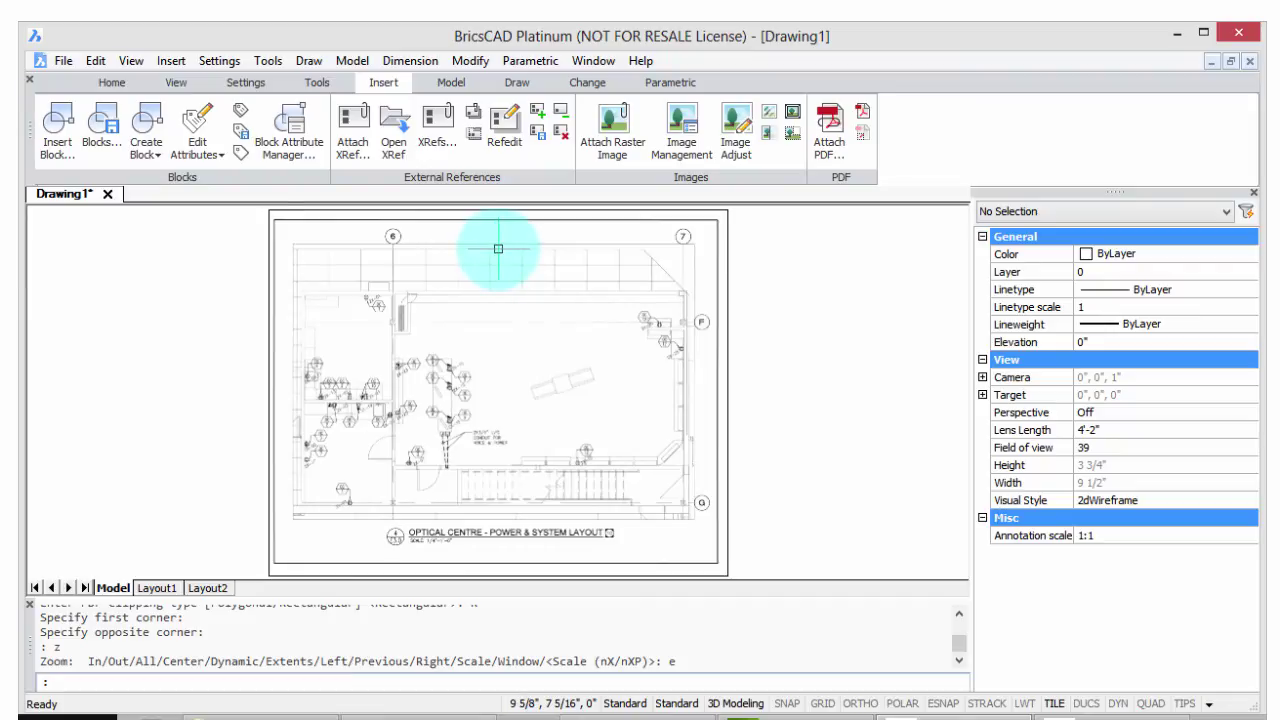
pyautogui.hotkey('ctrl', 'z')
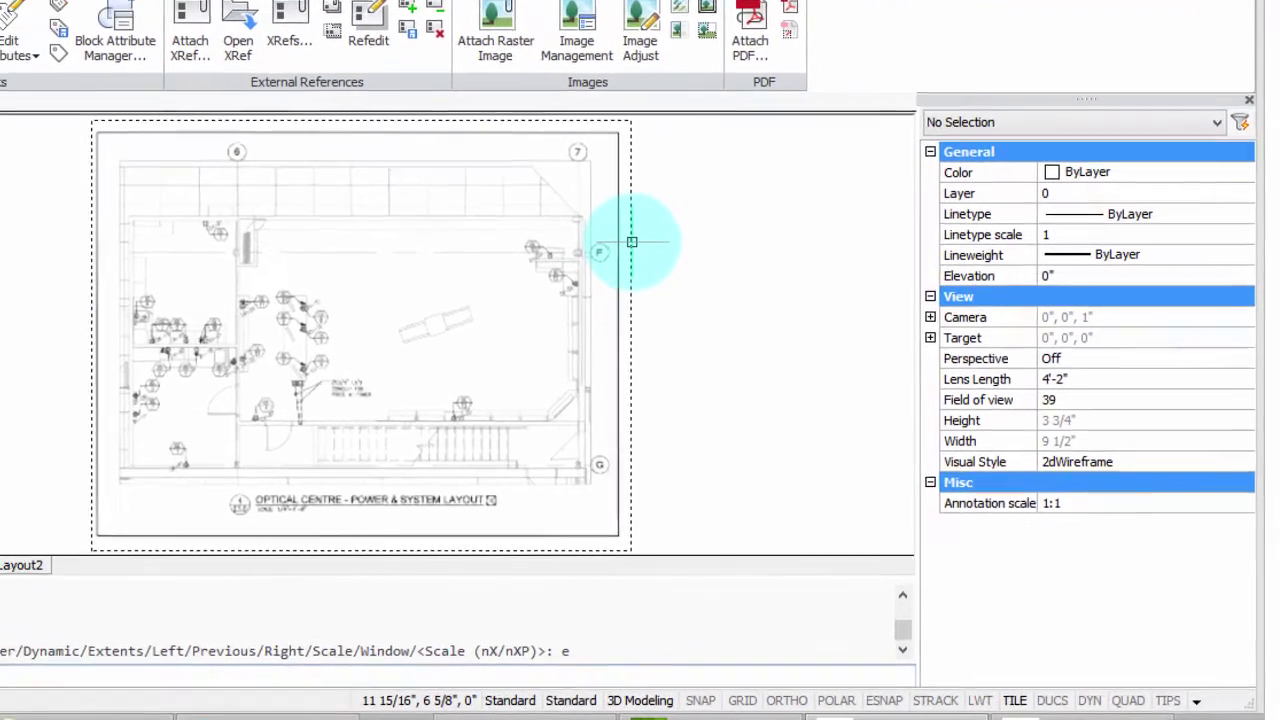
pyautogui.click(729, 312)
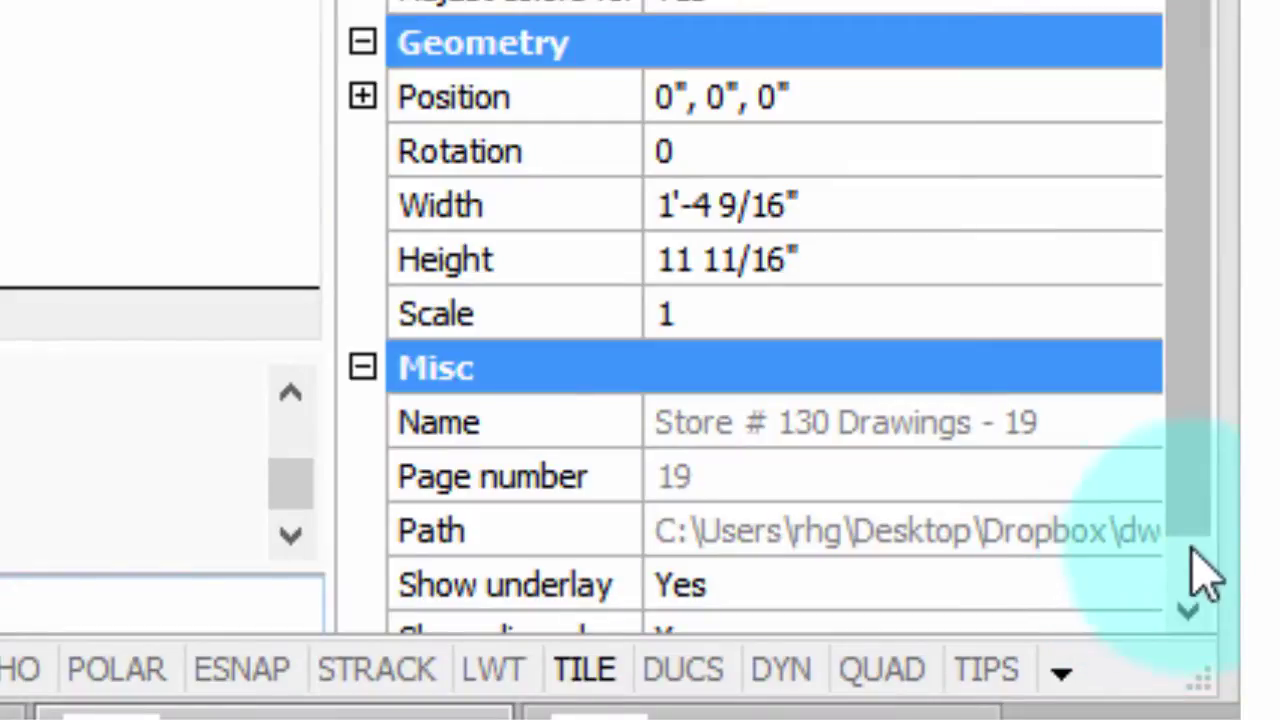
pyautogui.click(1189, 606)
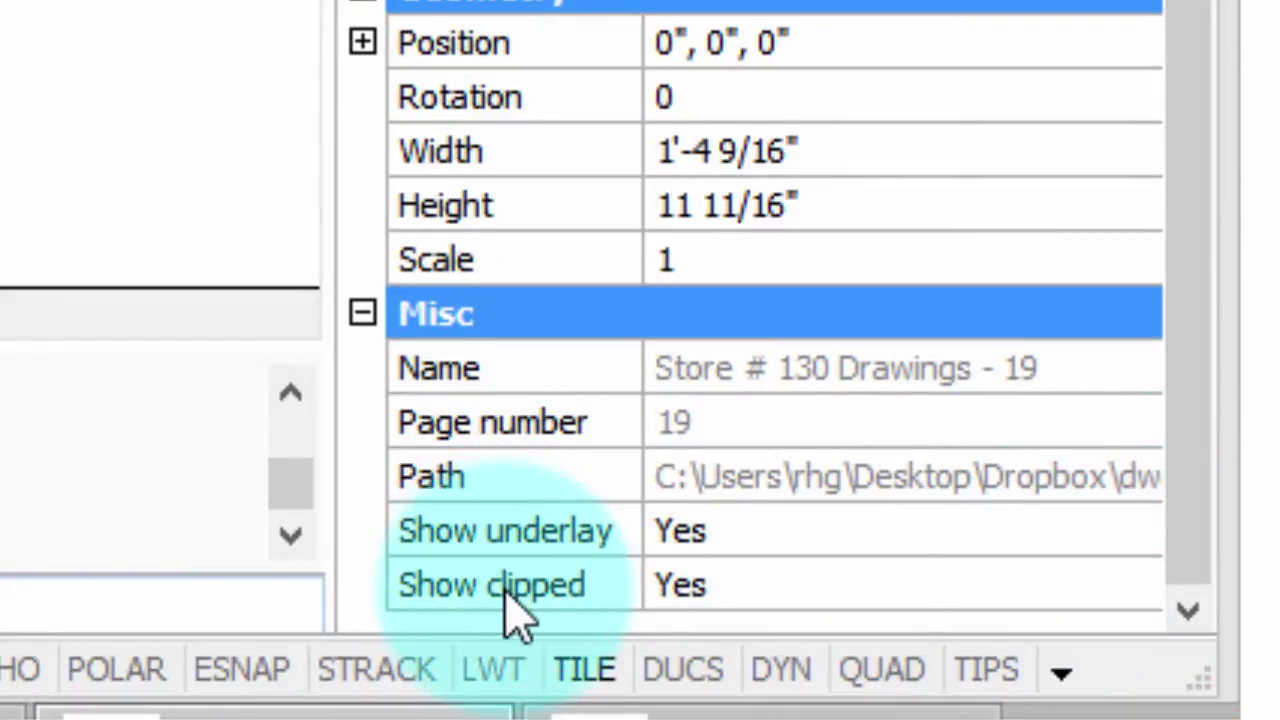
pyautogui.click(715, 588)
pyautogui.click(1136, 586)
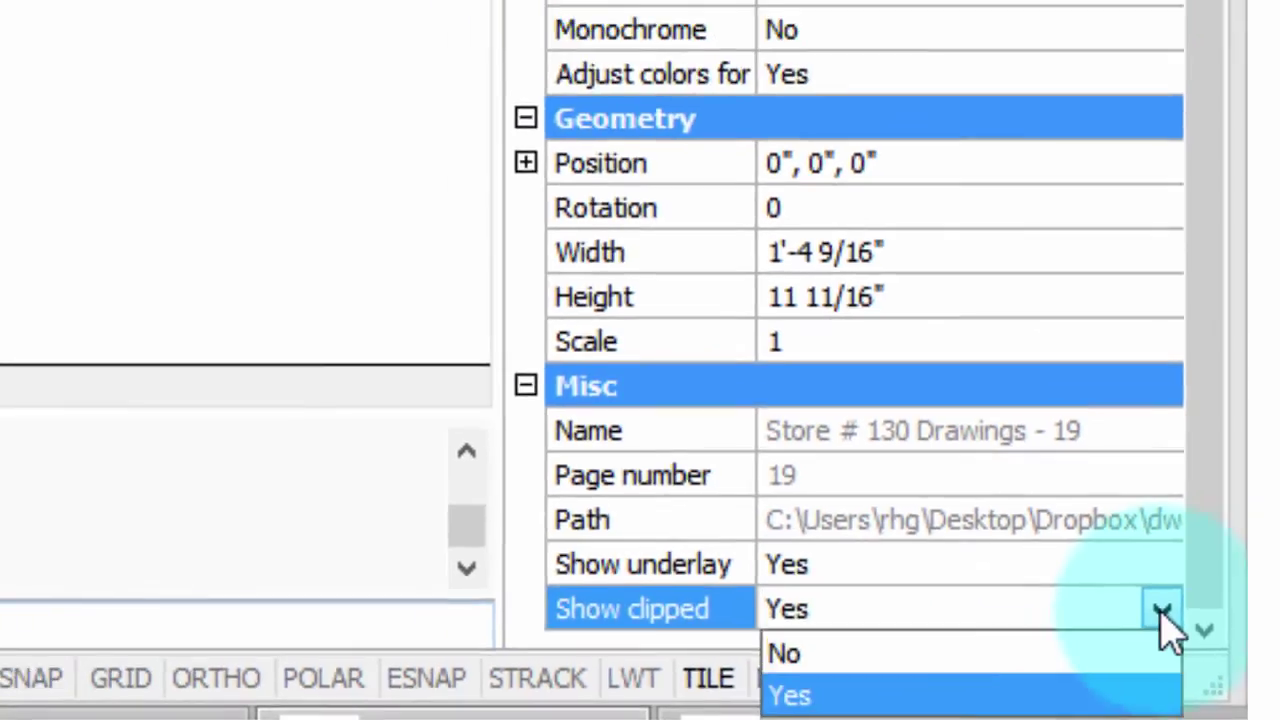
pyautogui.click(1162, 674)
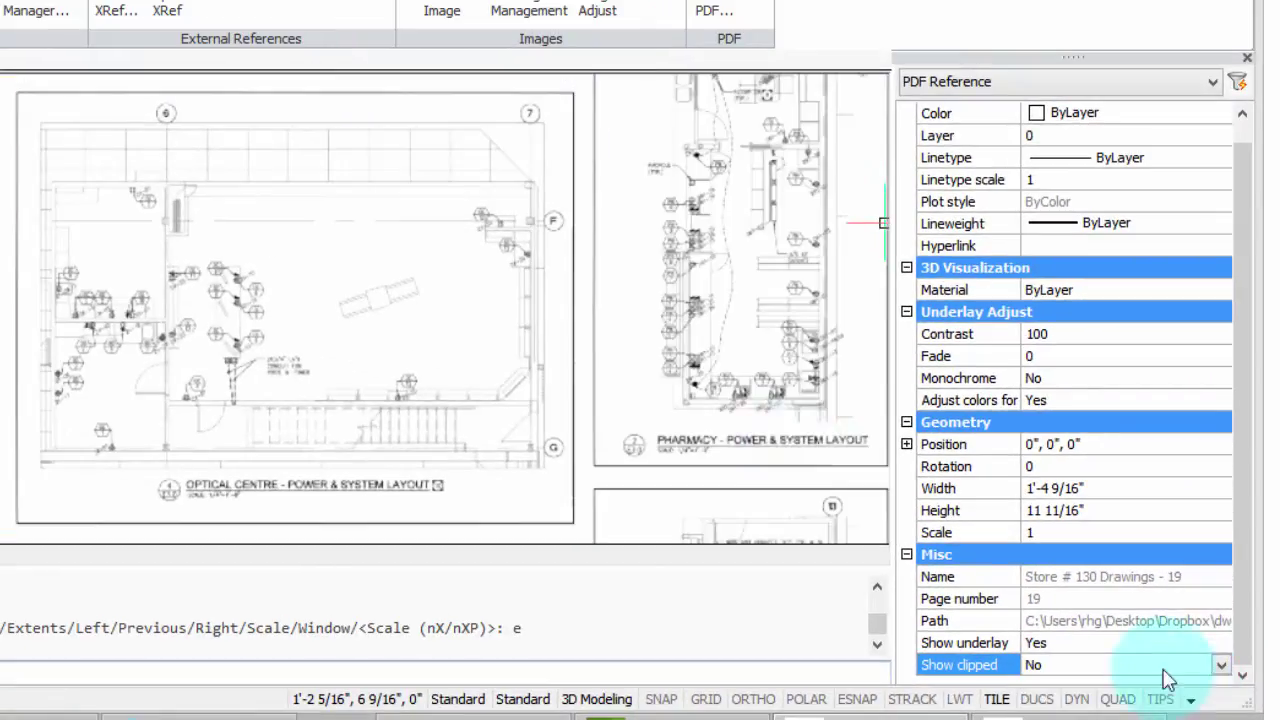
pyautogui.click(791, 447)
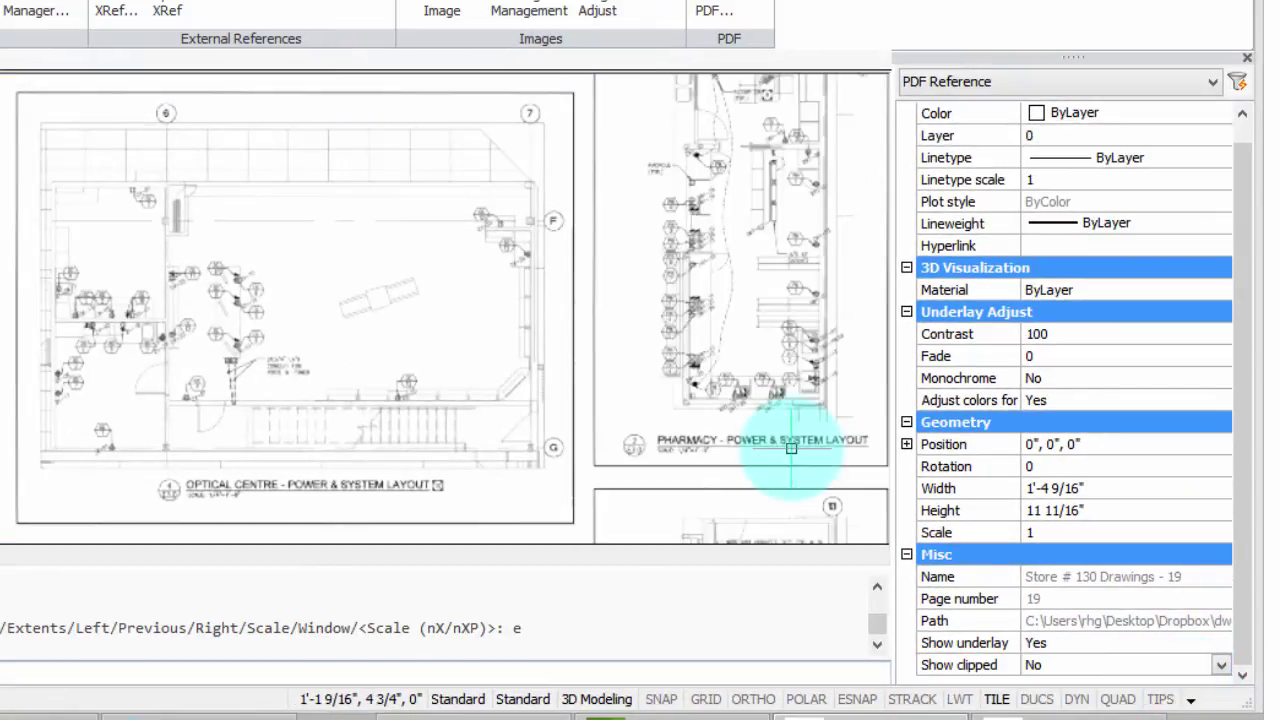
pyautogui.press('Return')
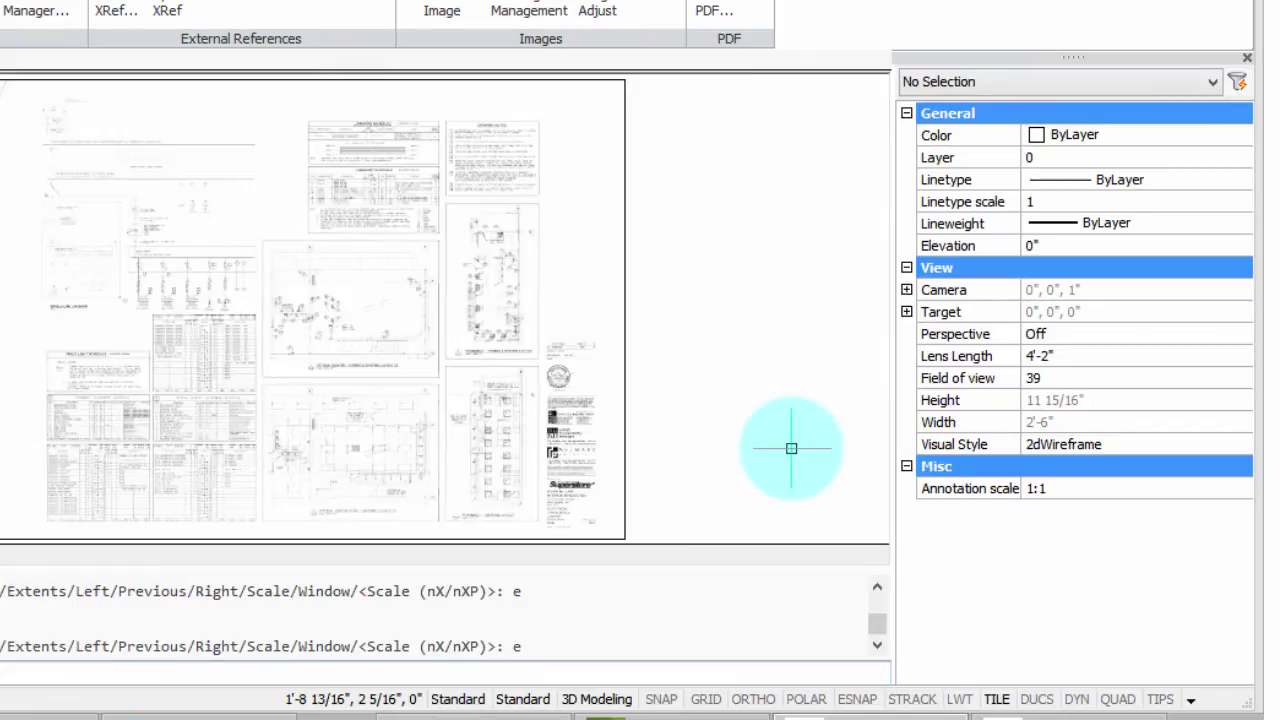
pyautogui.click(623, 386)
pyautogui.click(1242, 675)
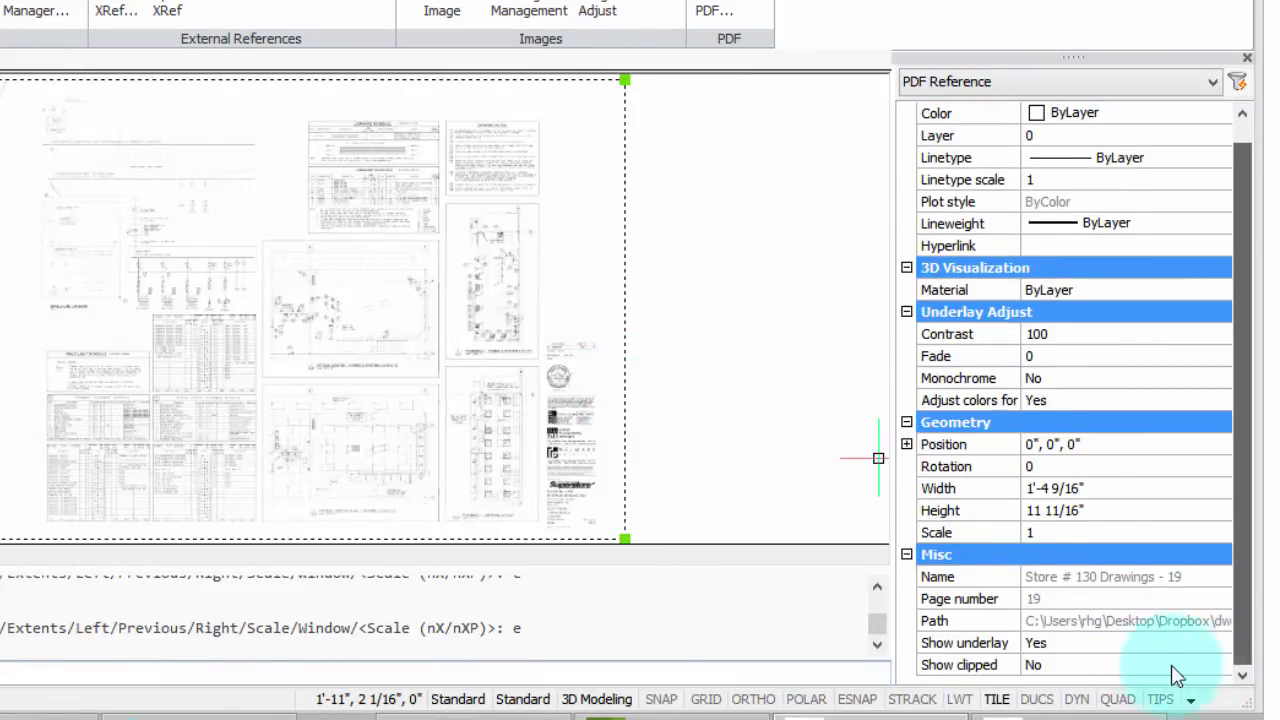
pyautogui.click(1149, 665)
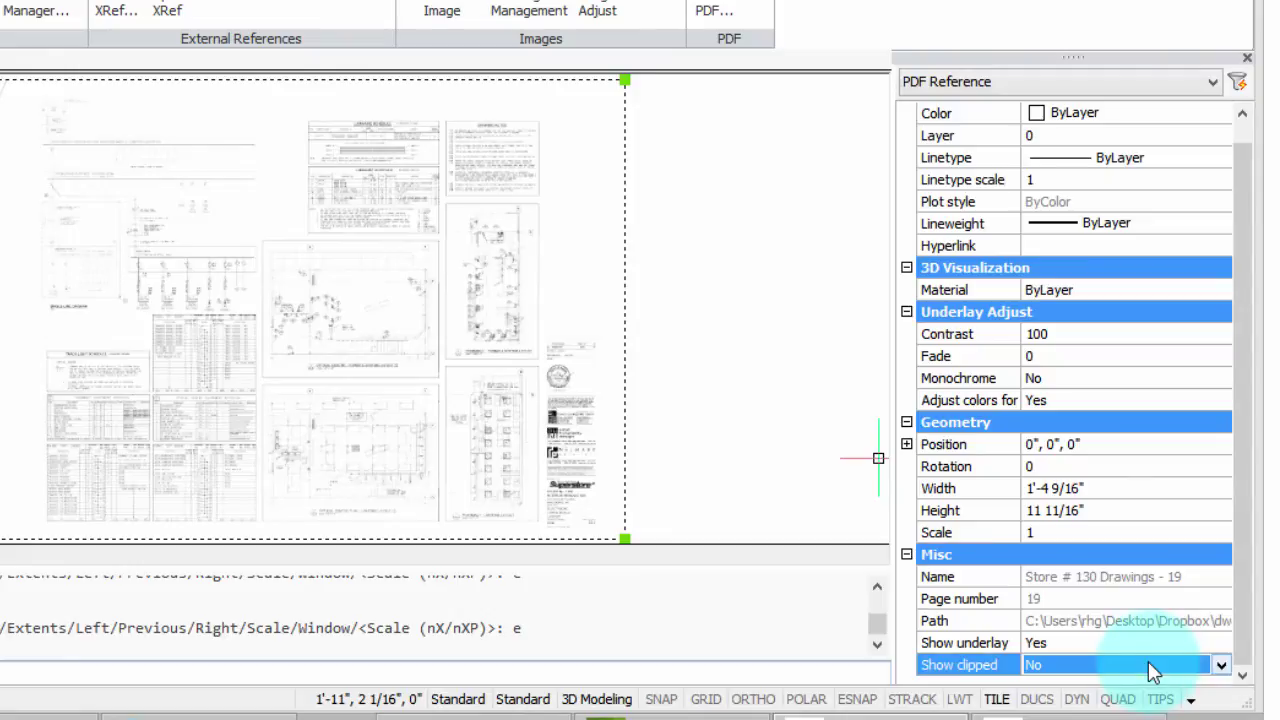
pyautogui.click(1221, 665)
pyautogui.click(1178, 705)
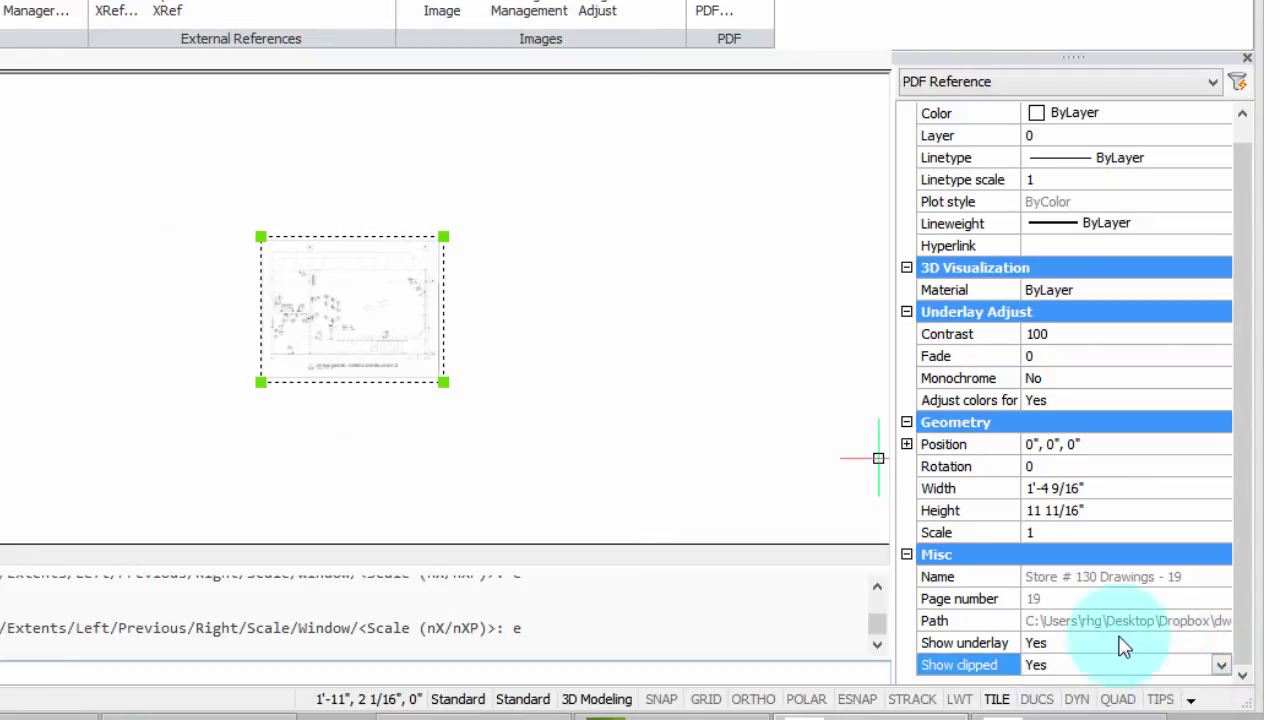
pyautogui.click(738, 332)
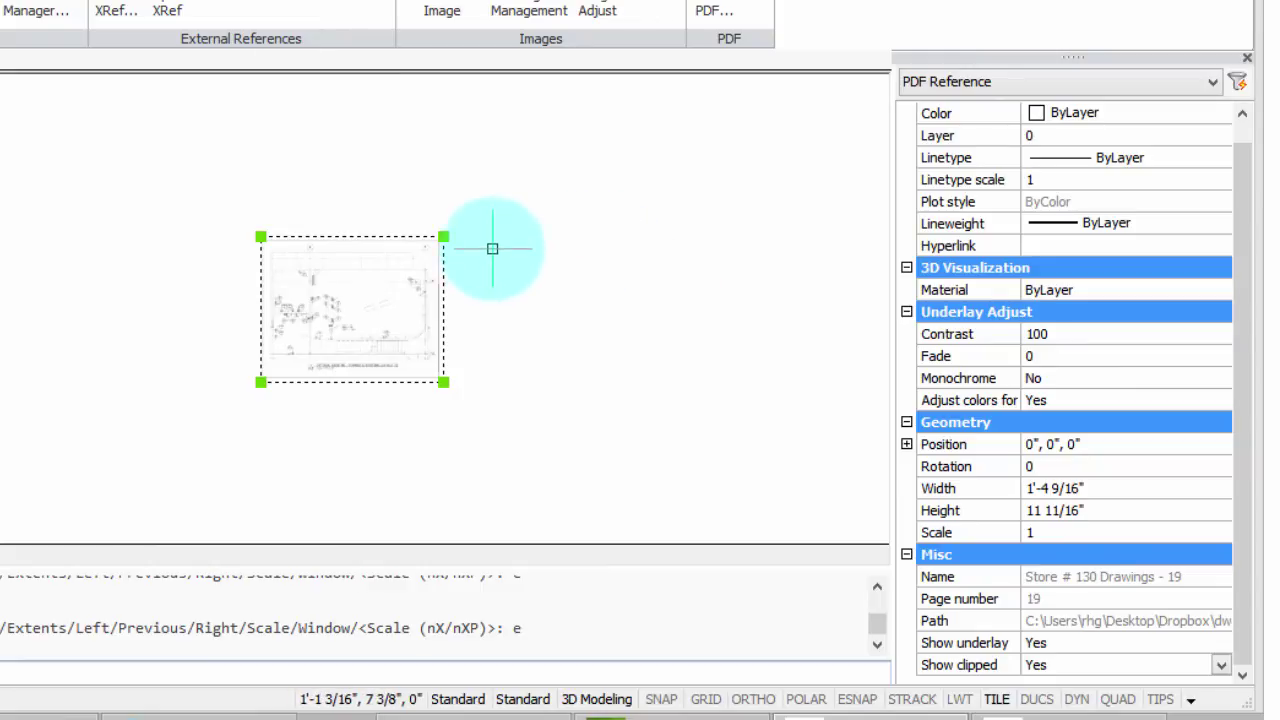
# Erase the clipped Store # 130 Drawings underlay from Drawing1.
pyautogui.press('Delete')
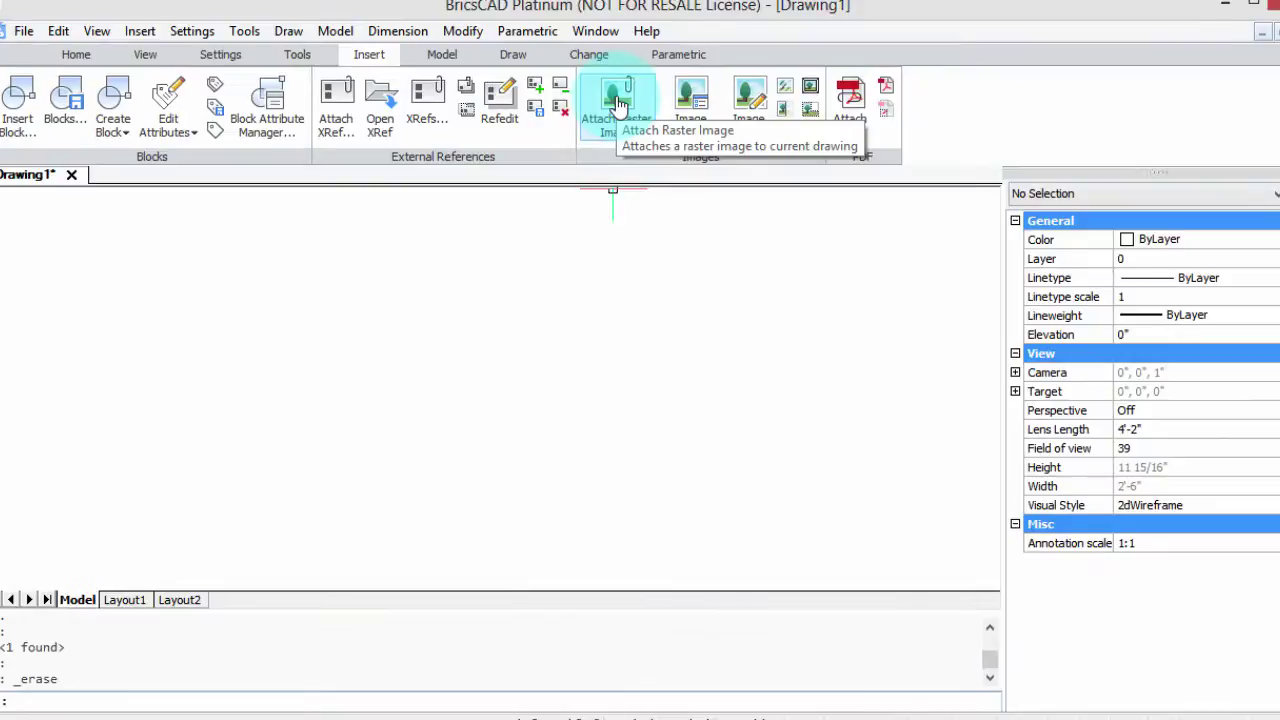
# Attach IMG_3693.JPG as a raster image at the default origin with scale 1.
pyautogui.click(614, 105)
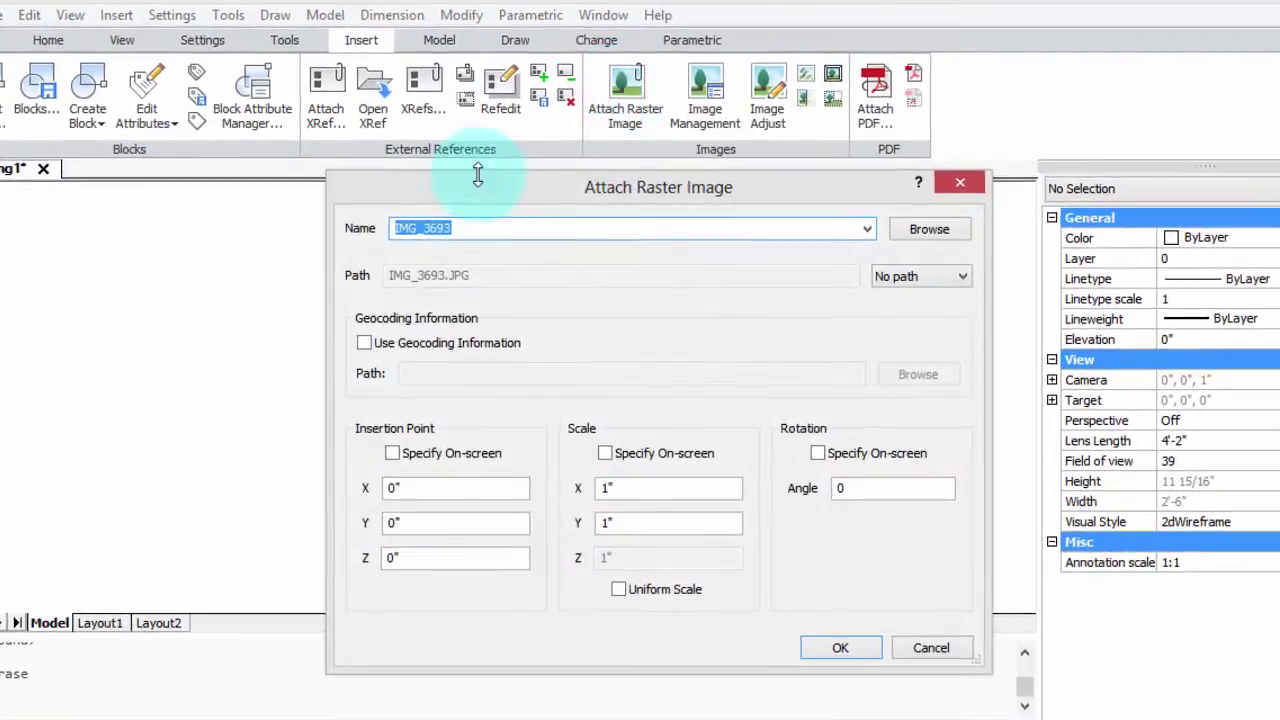
pyautogui.click(921, 229)
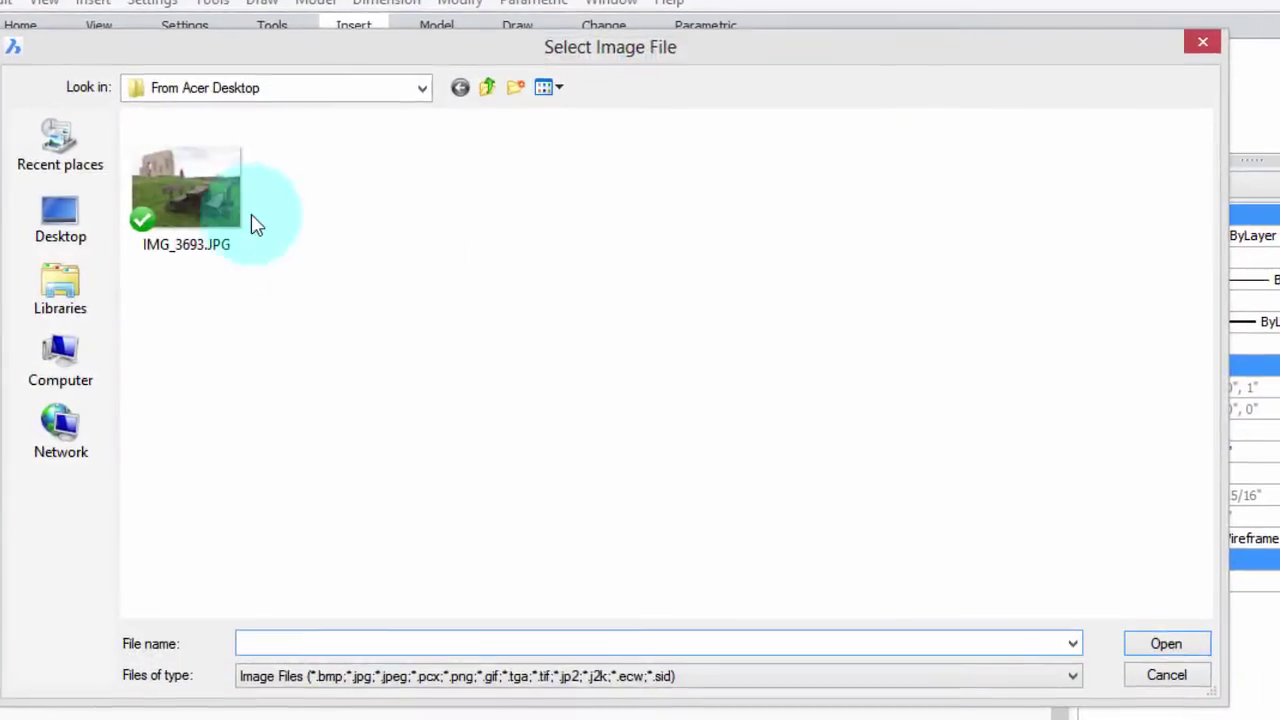
pyautogui.click(236, 208)
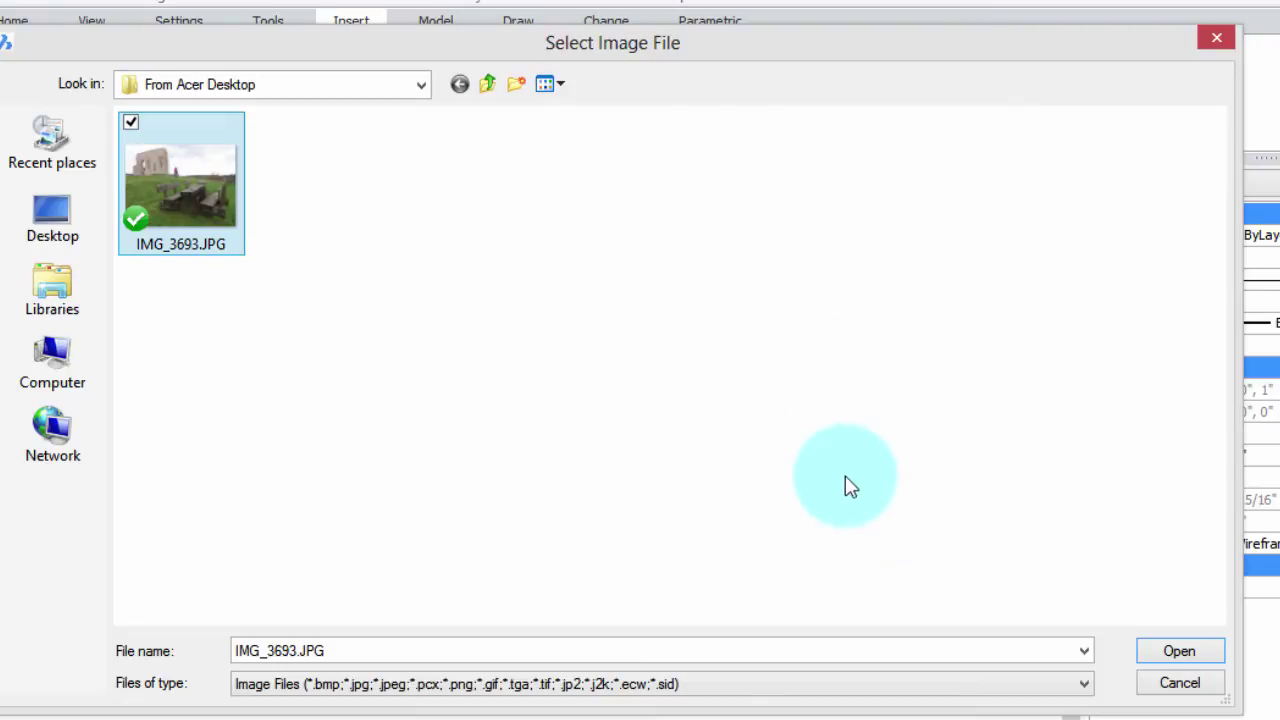
pyautogui.click(1180, 651)
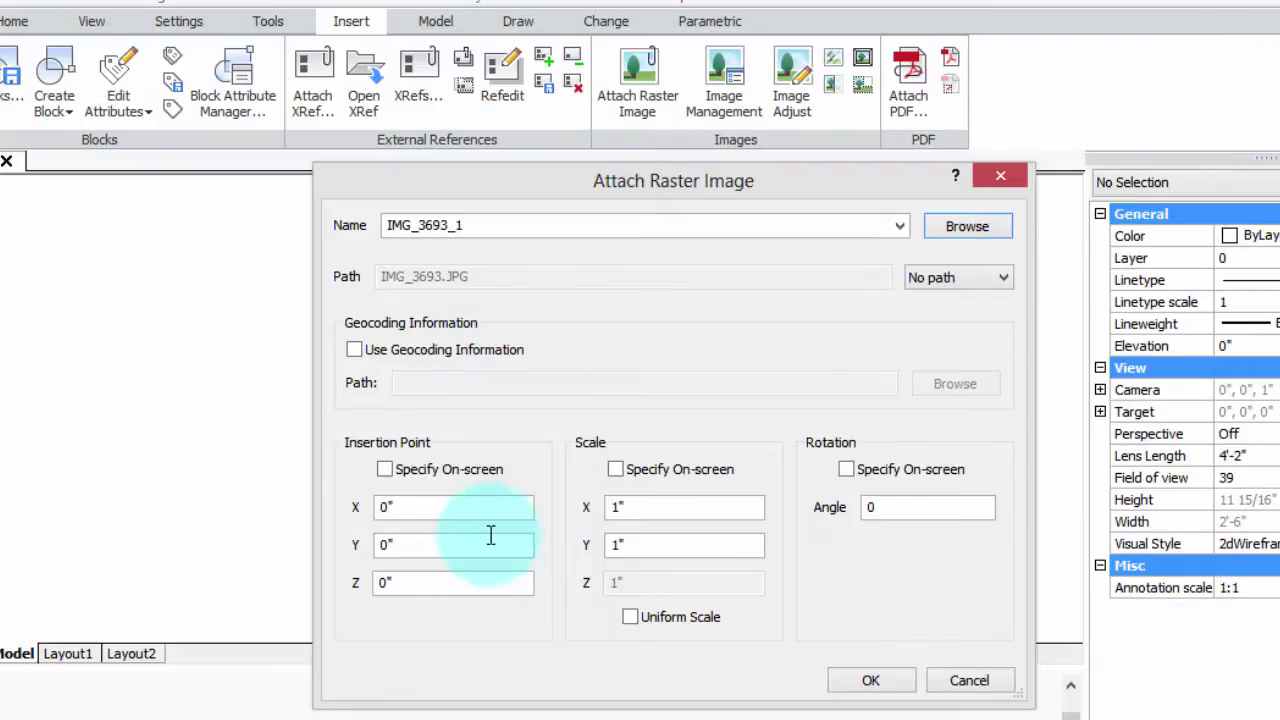
pyautogui.click(885, 682)
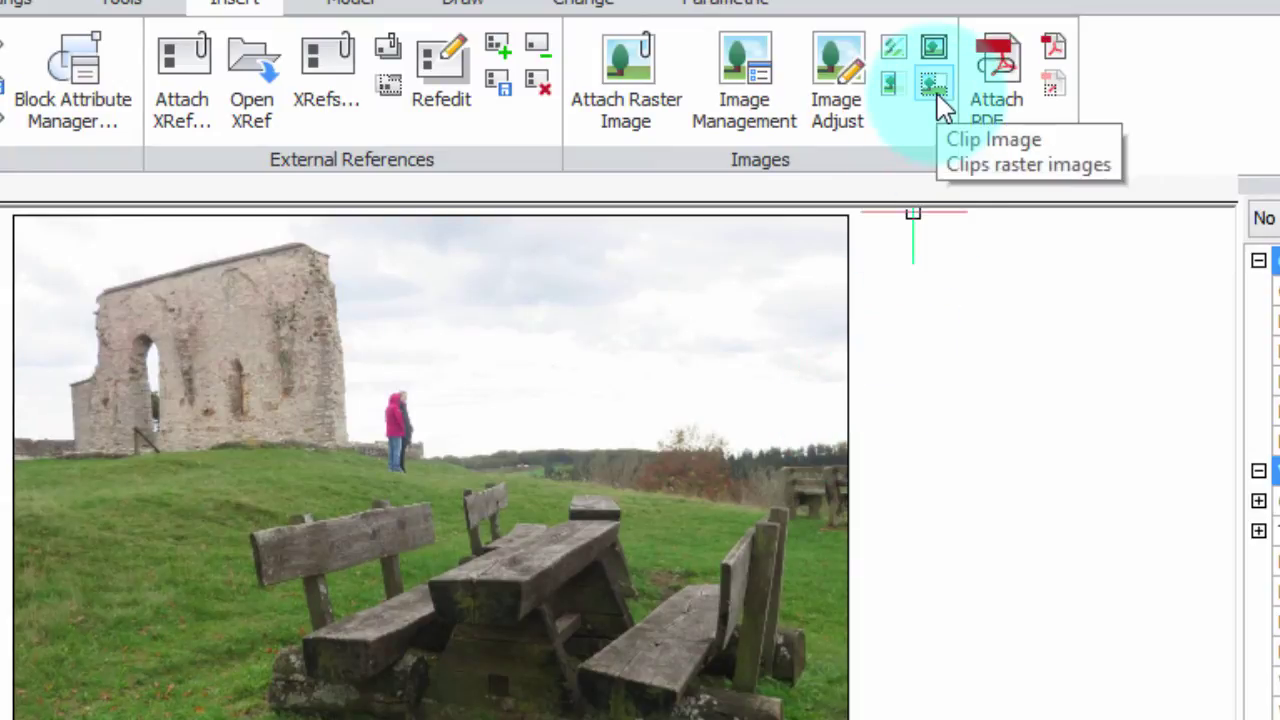
# Select the IMG_3693 photo for image clipping and choose a new polygonal boundary.
pyautogui.click(936, 88)
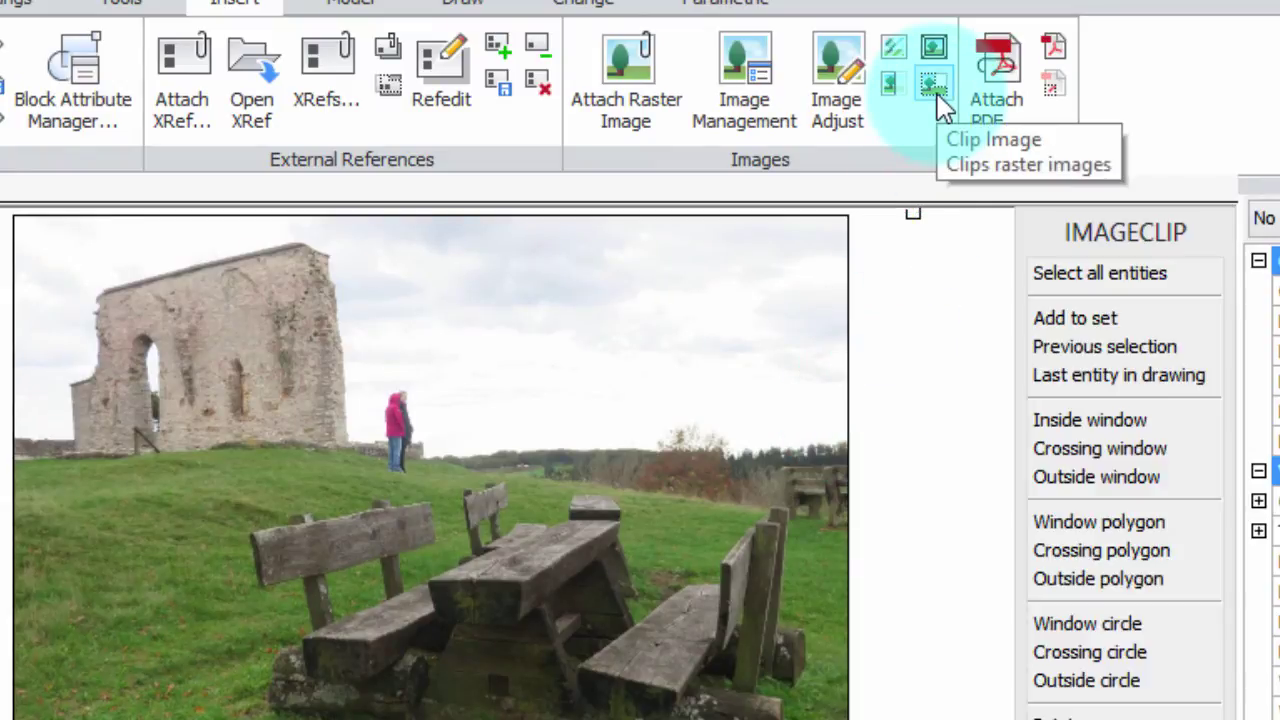
pyautogui.click(846, 260)
pyautogui.press('Return')
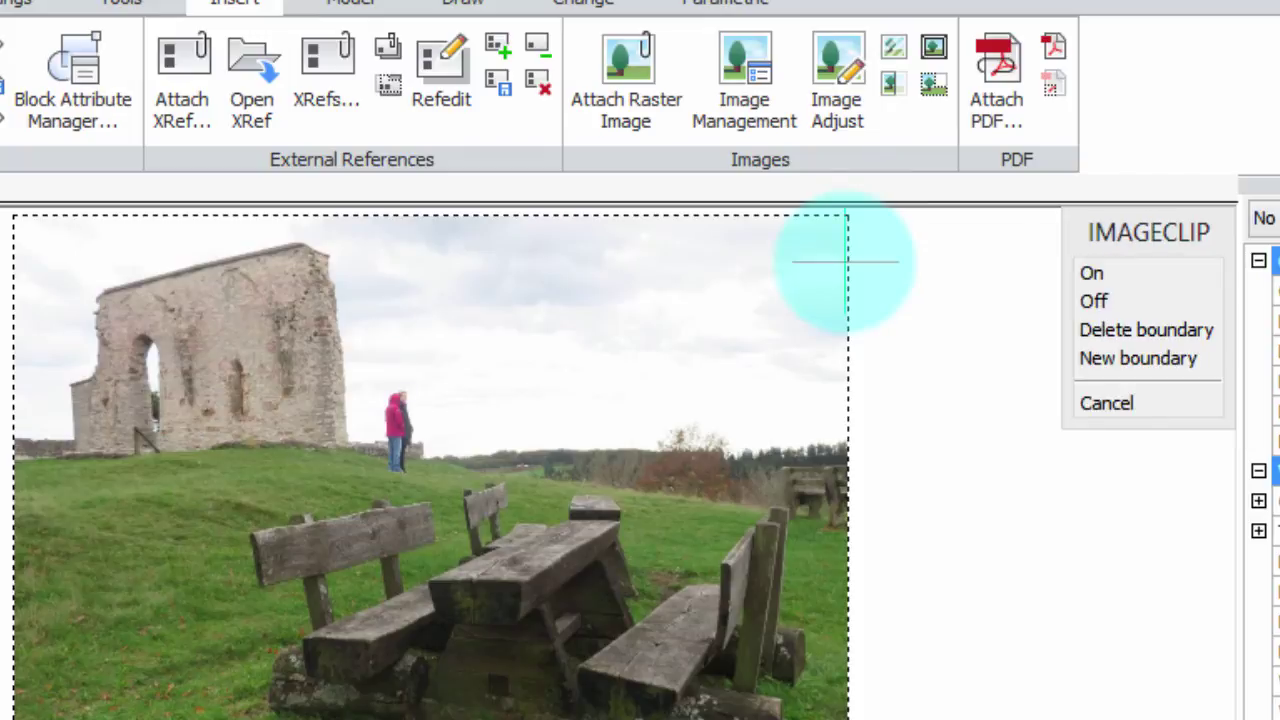
pyautogui.click(1110, 362)
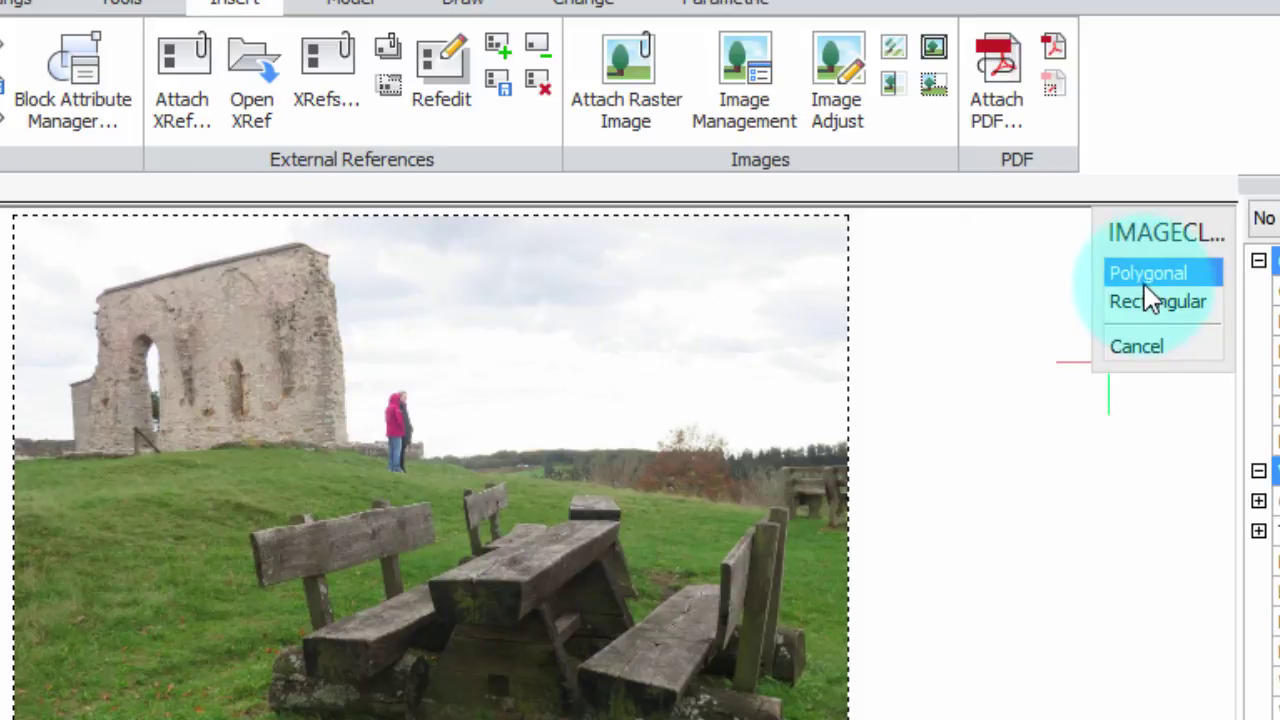
pyautogui.click(1147, 290)
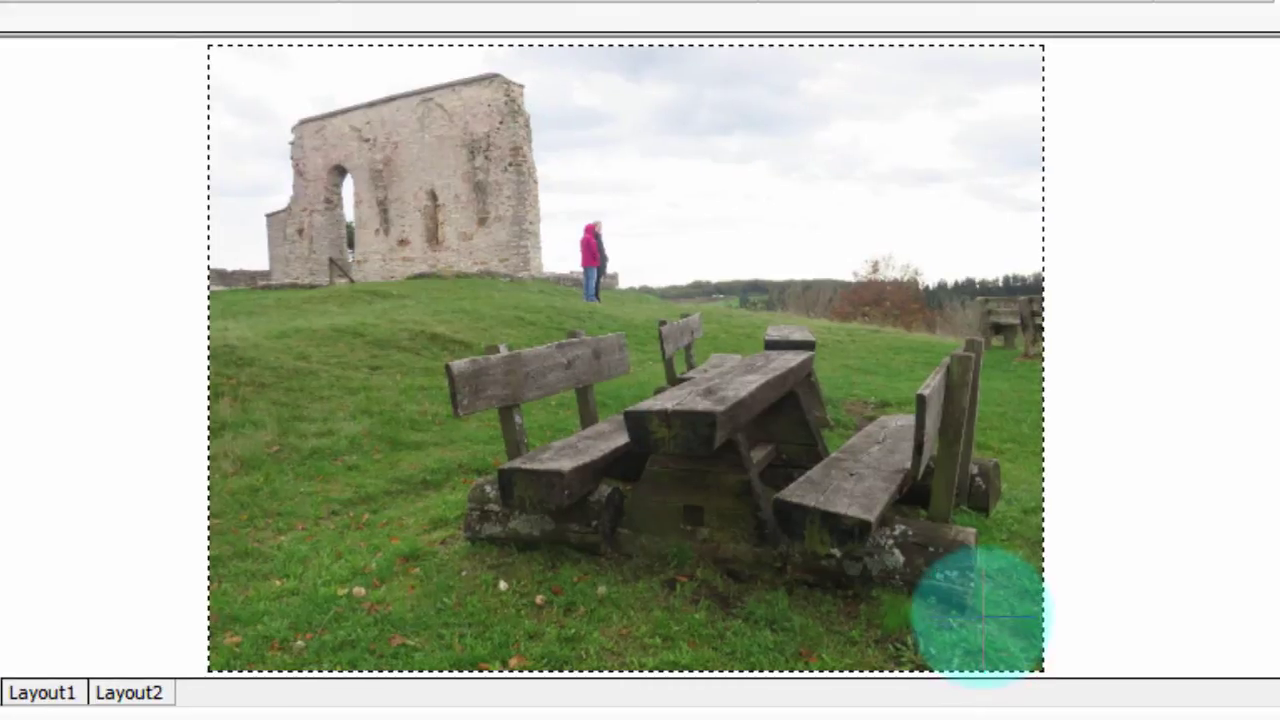
# Trace a five-corner polygon around the picnic table and close it to clip the photo.
pyautogui.click(980, 615)
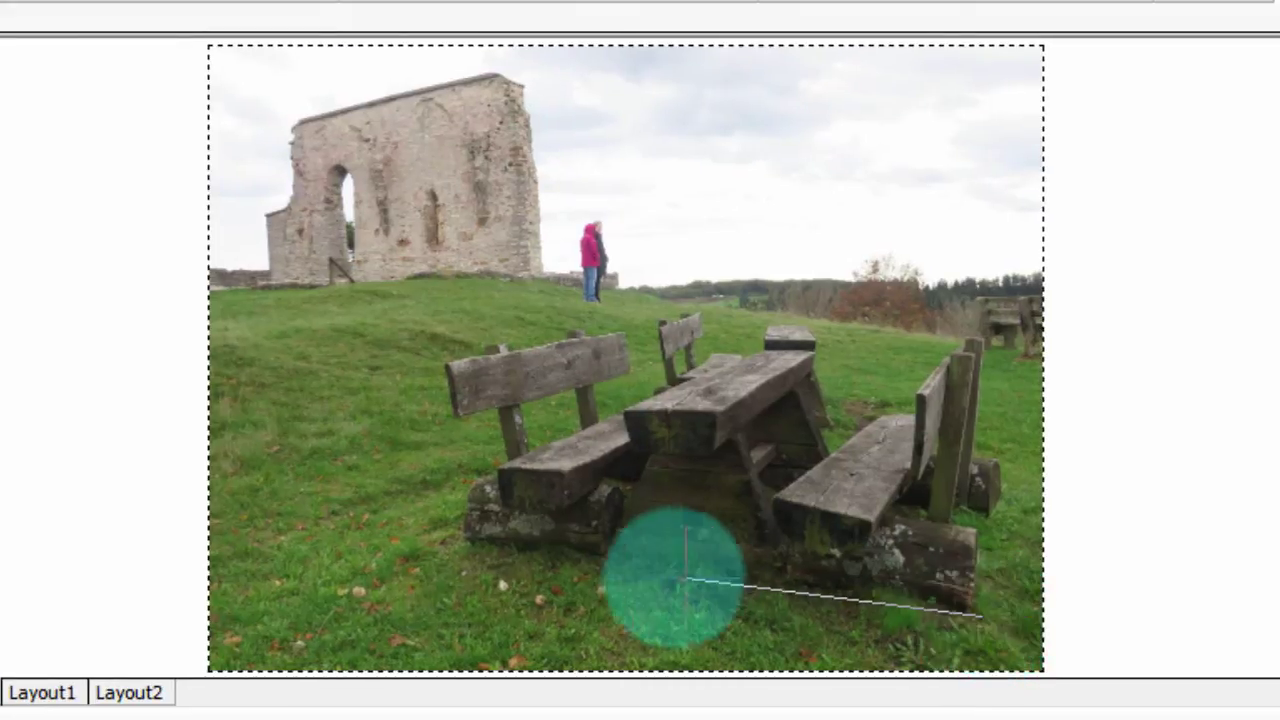
pyautogui.click(409, 553)
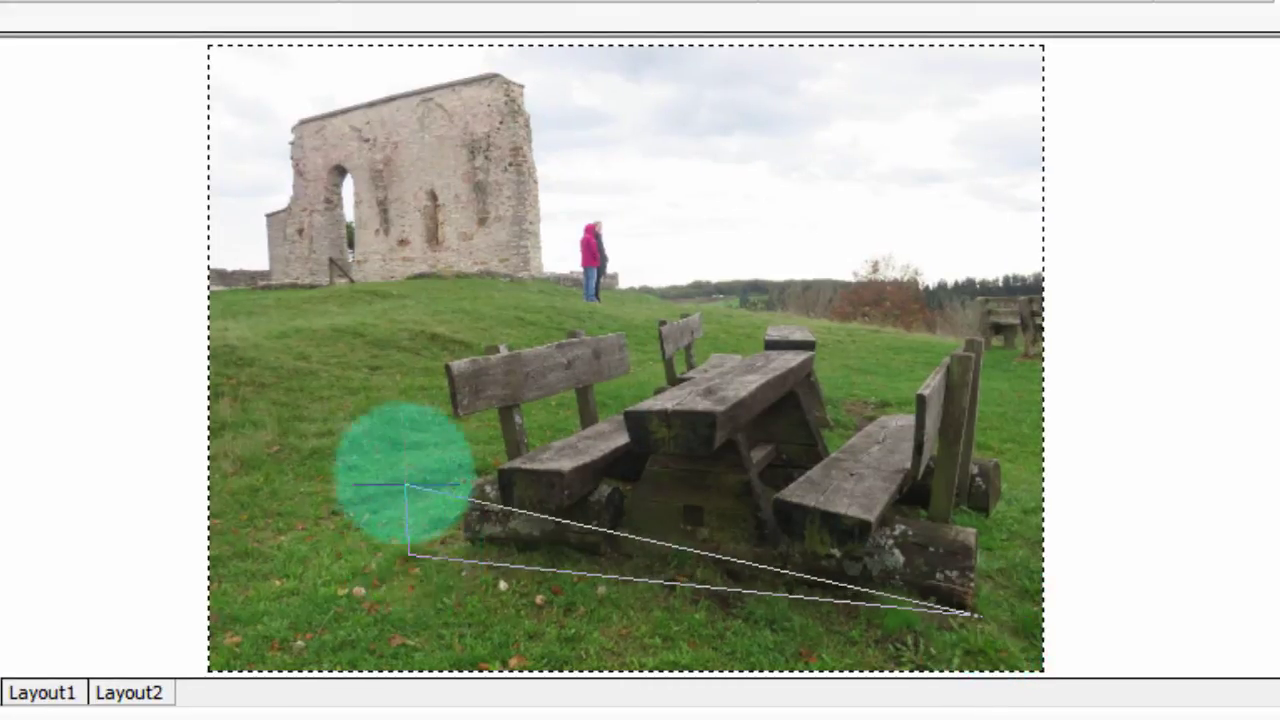
pyautogui.click(420, 347)
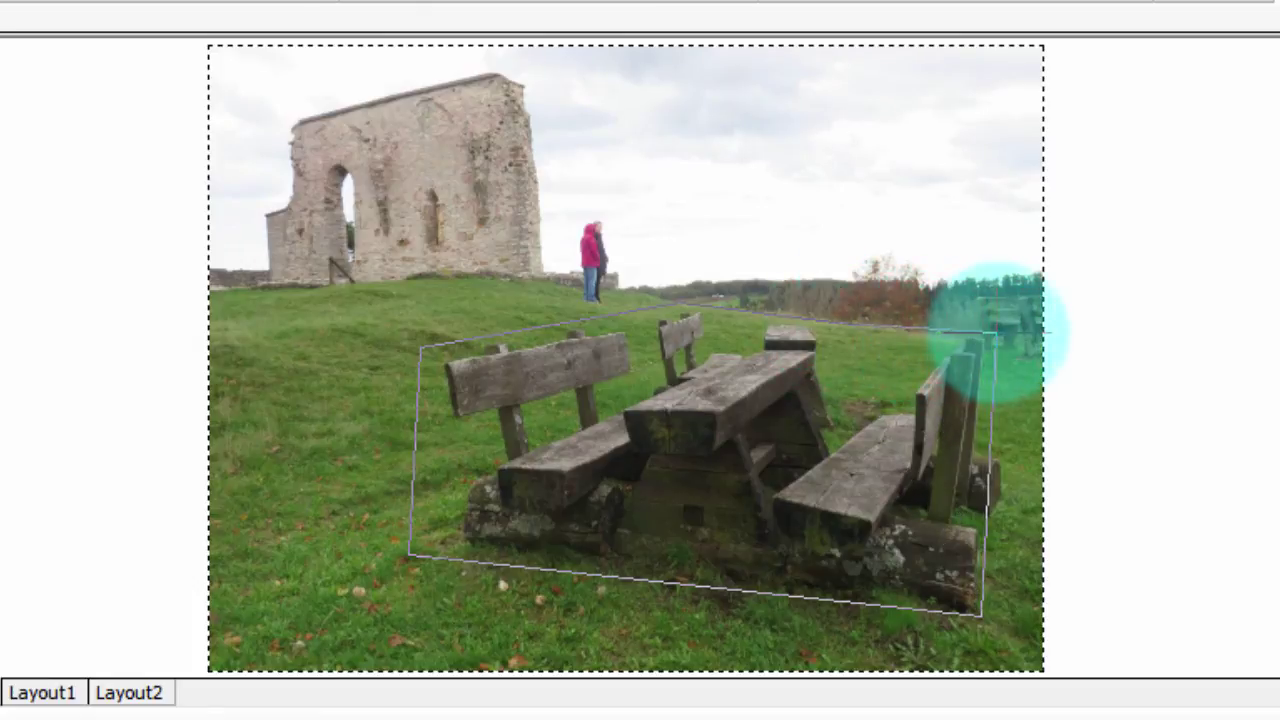
pyautogui.click(997, 334)
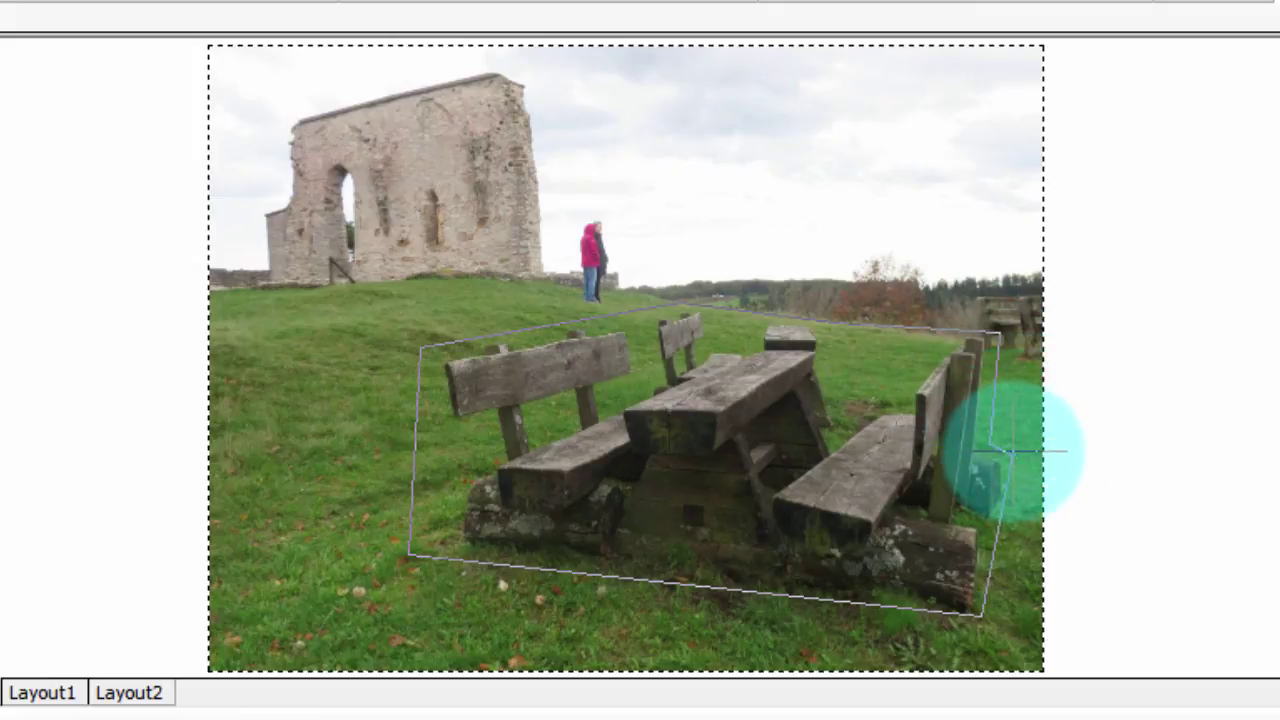
pyautogui.click(1012, 455)
pyautogui.press('Return')
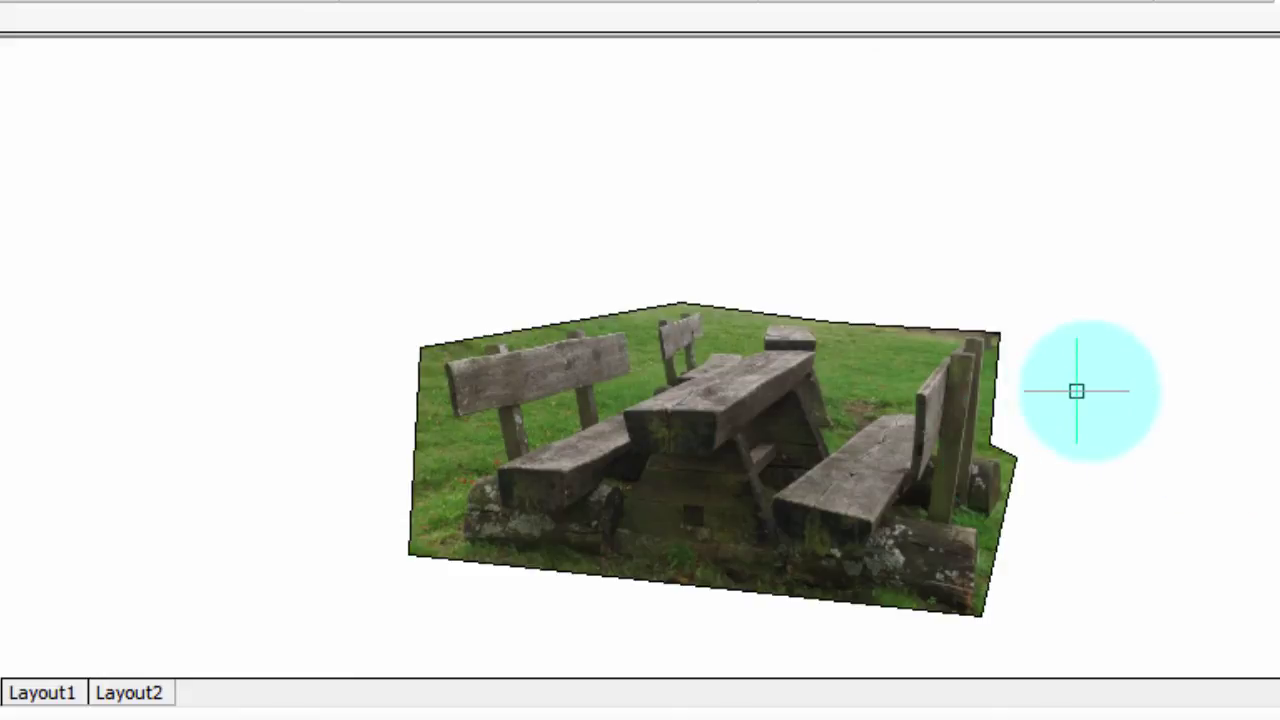
# Toggle the photo's Show clipped off and on, set Transparency to Yes, then delete it.
pyautogui.doubleClick(997, 376)
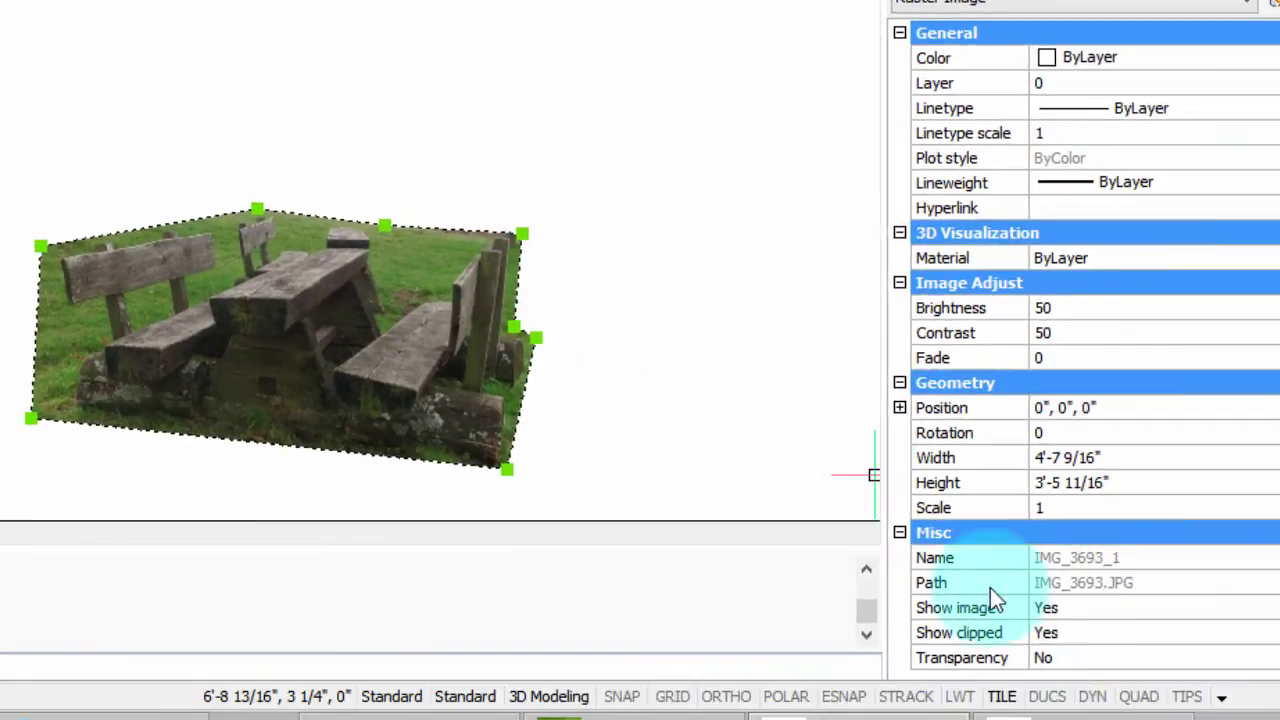
pyautogui.click(1070, 632)
pyautogui.click(1262, 640)
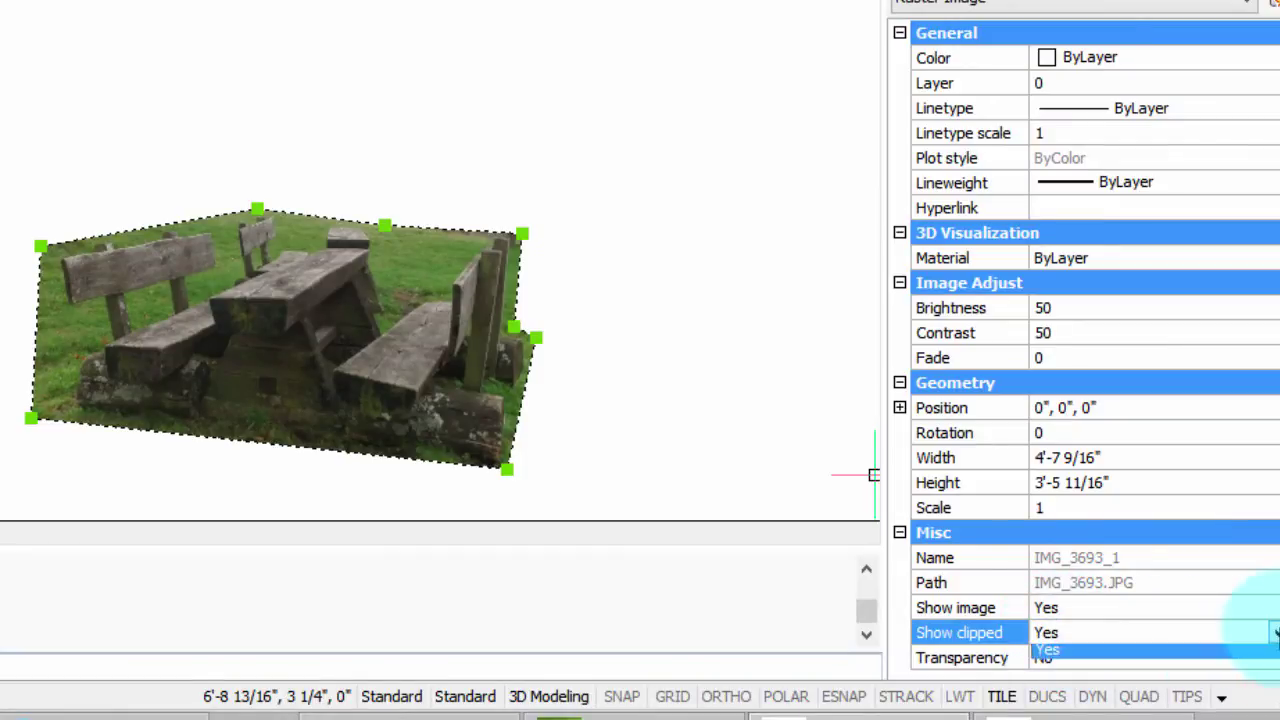
pyautogui.click(1255, 657)
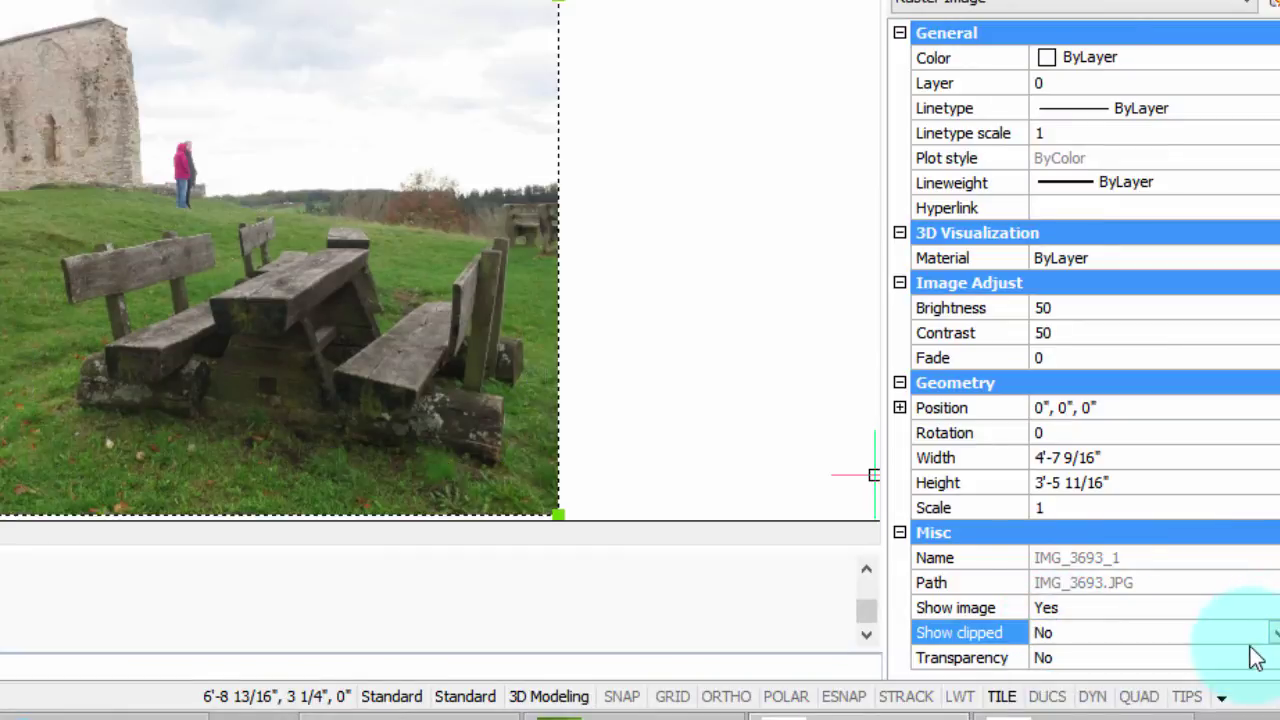
pyautogui.click(1262, 634)
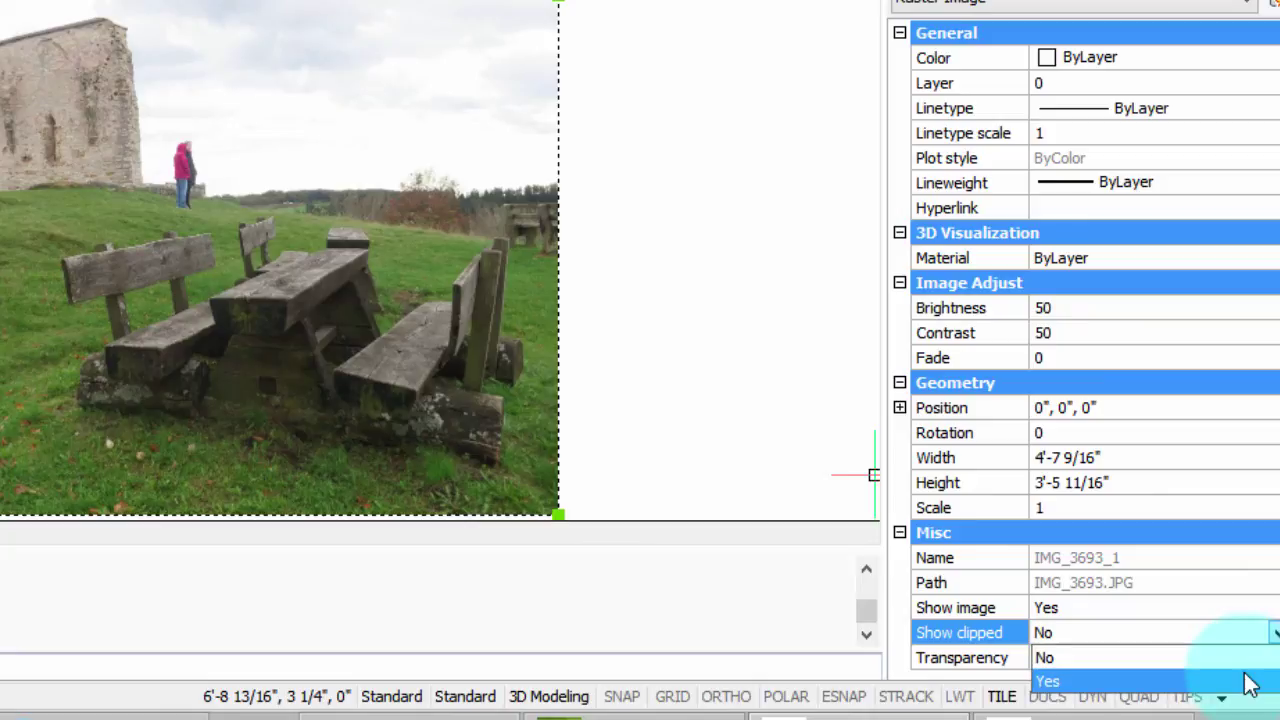
pyautogui.click(1250, 683)
pyautogui.doubleClick(1200, 657)
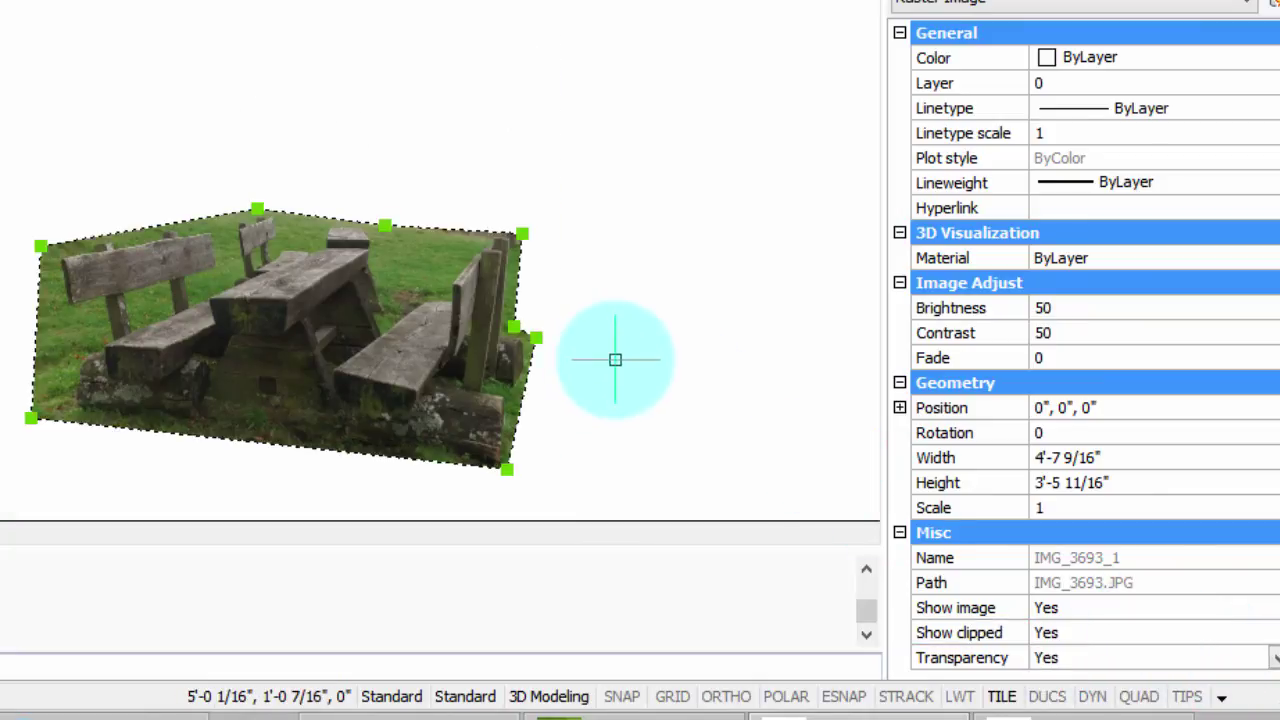
pyautogui.press('Delete')
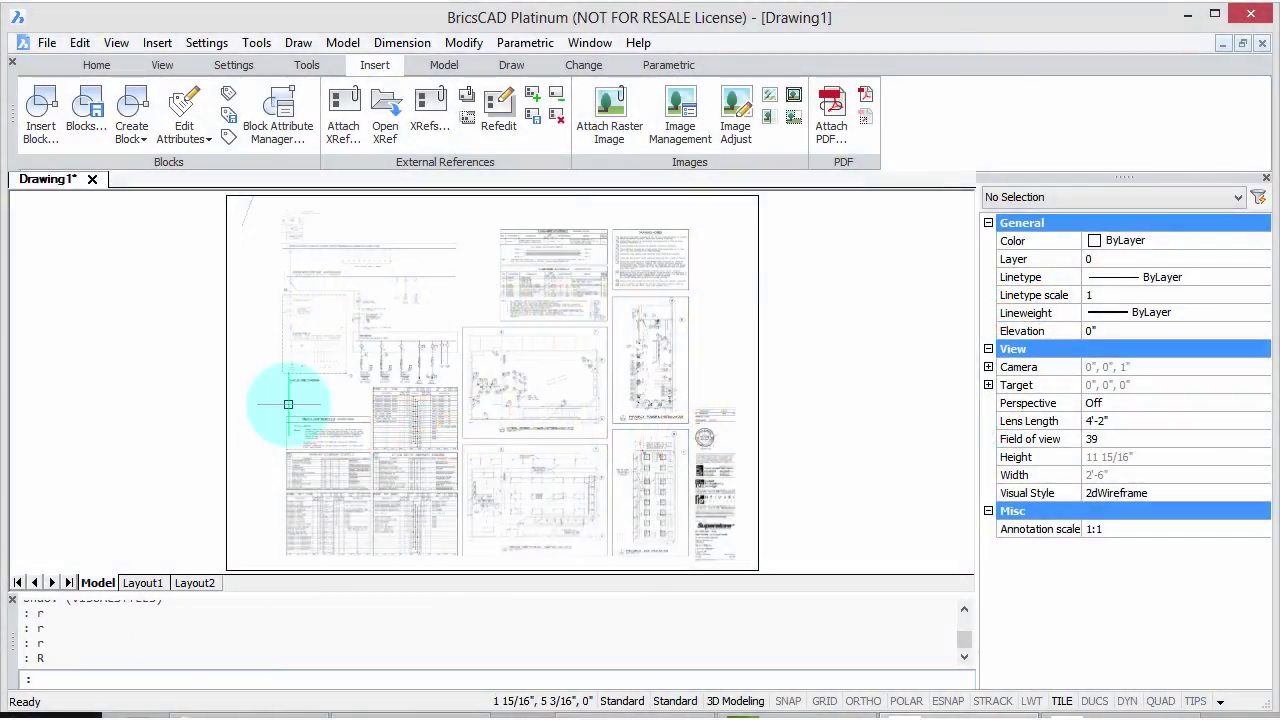
# Make Modeling the current visual style via the VISUALSTYLES explorer, hiding the PDF underlay.
pyautogui.write('VISUALSTYLES')
pyautogui.press('Return')
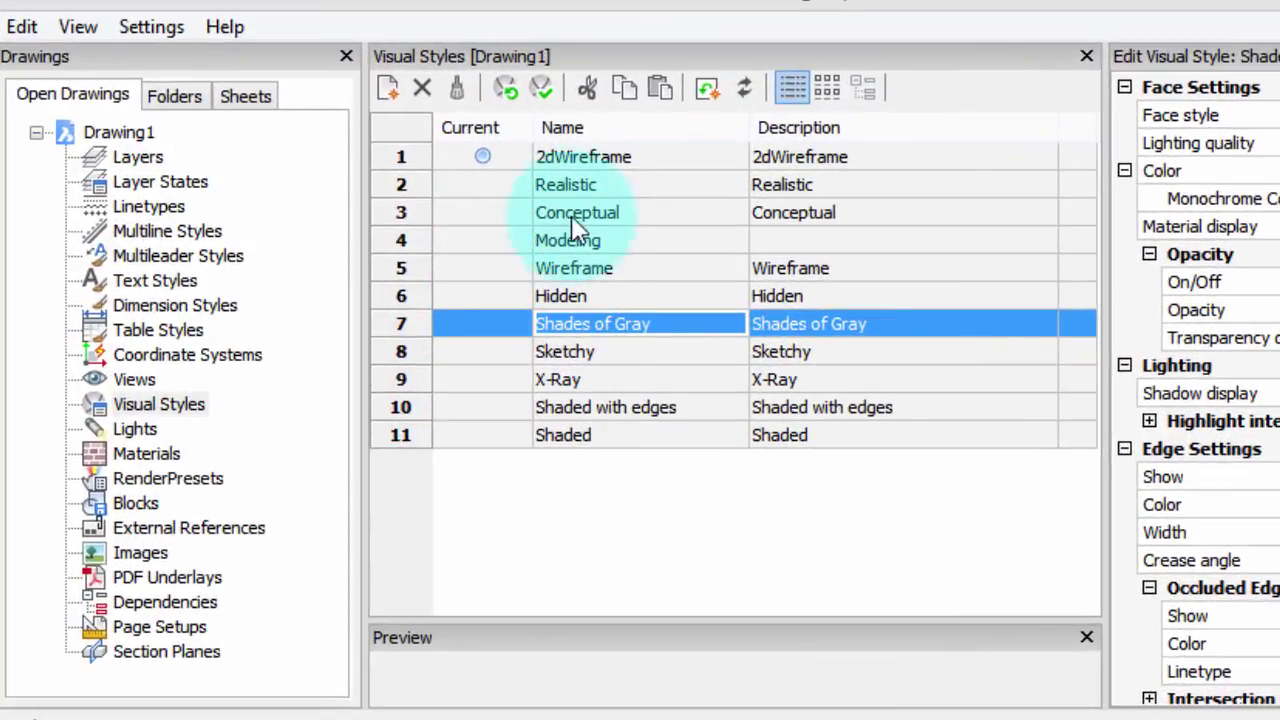
pyautogui.click(512, 245)
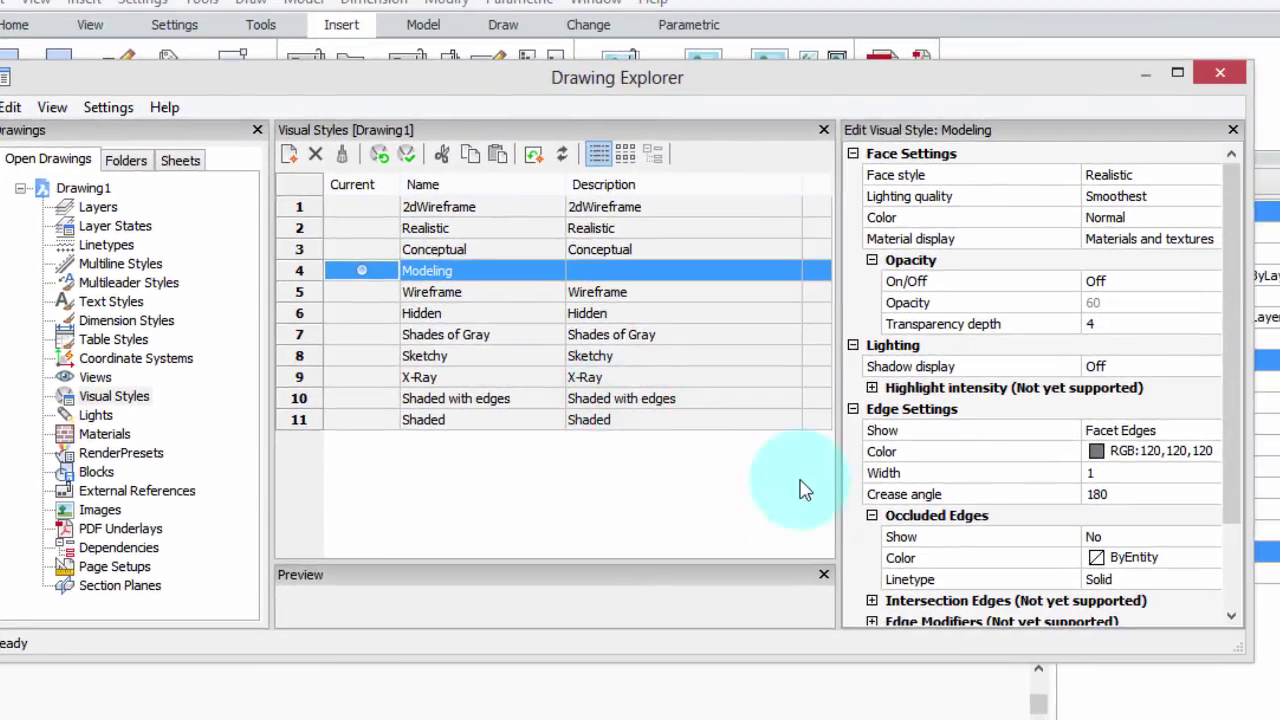
pyautogui.click(1220, 73)
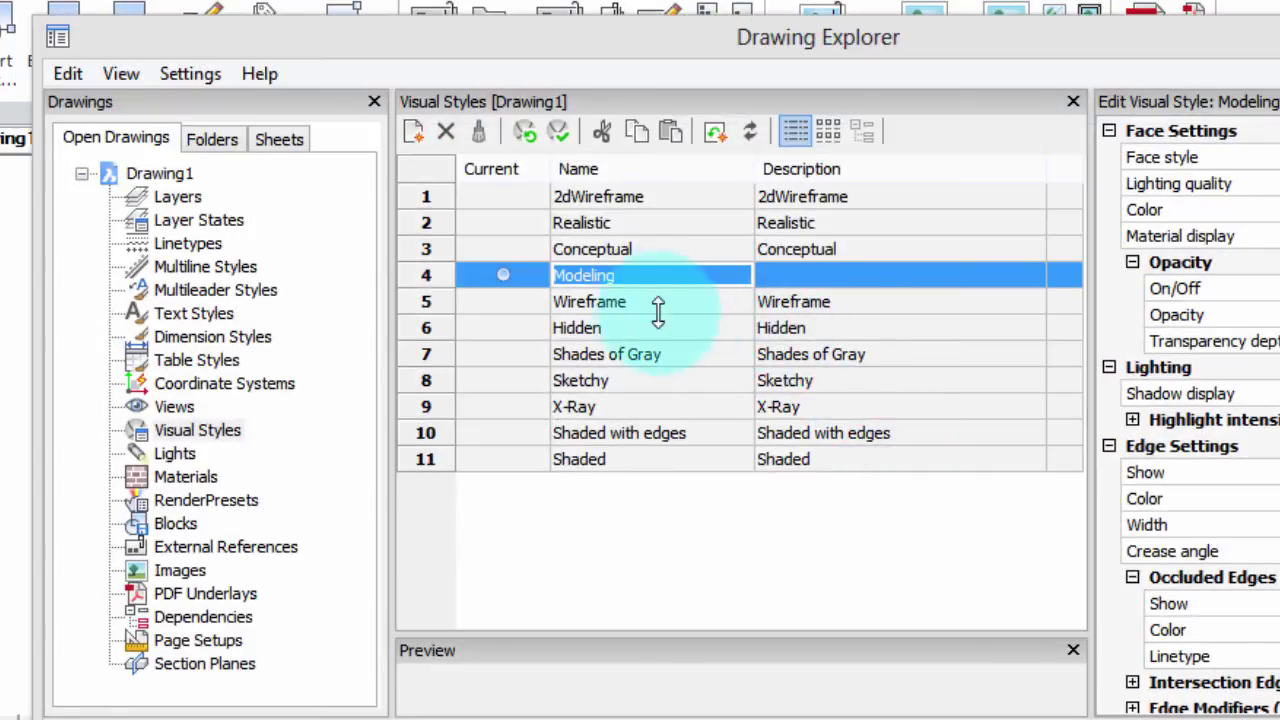
# Set the current visual style to 2dWireframe, then Wireframe, so the store plans PDF reappears.
pyautogui.doubleClick(503, 196)
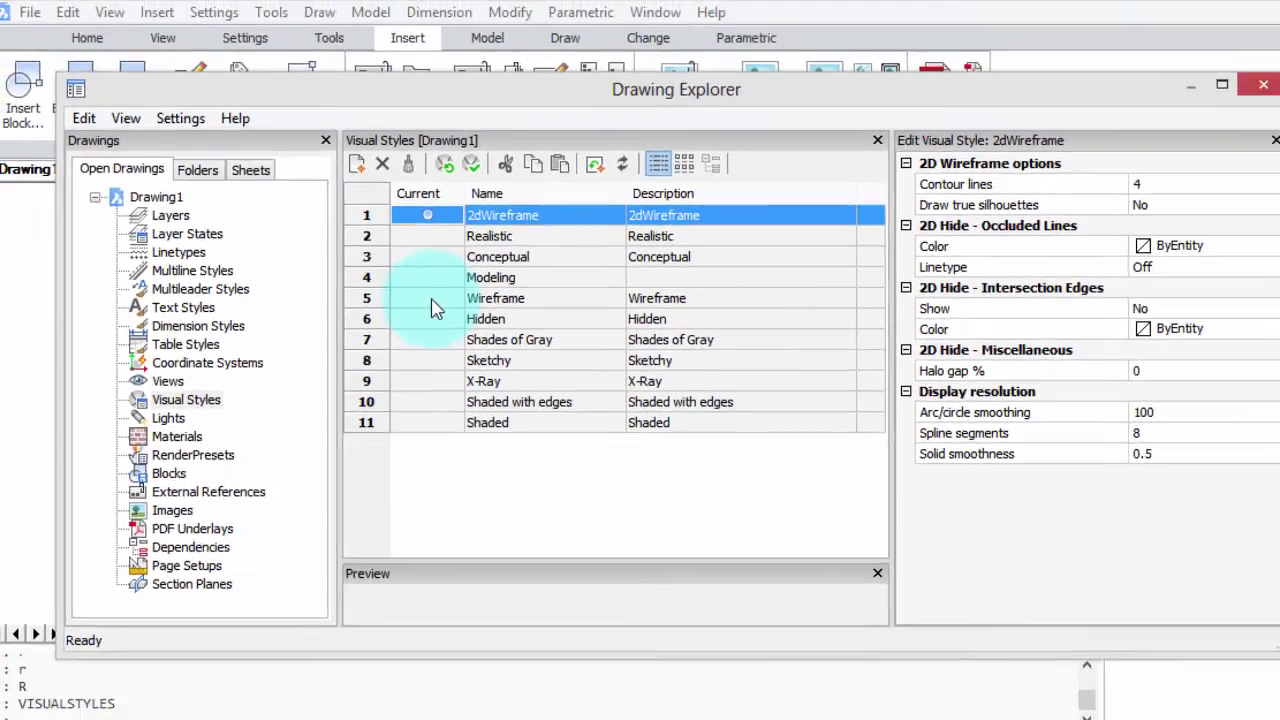
pyautogui.doubleClick(508, 301)
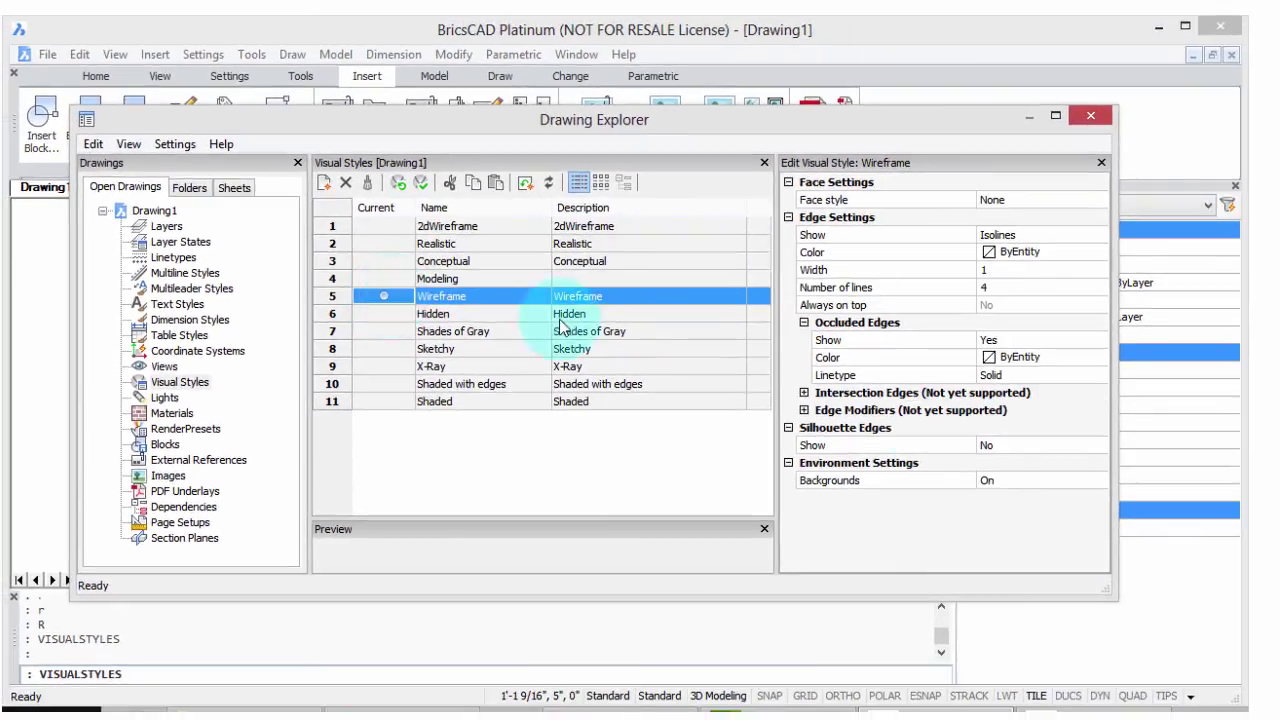
pyautogui.click(1090, 116)
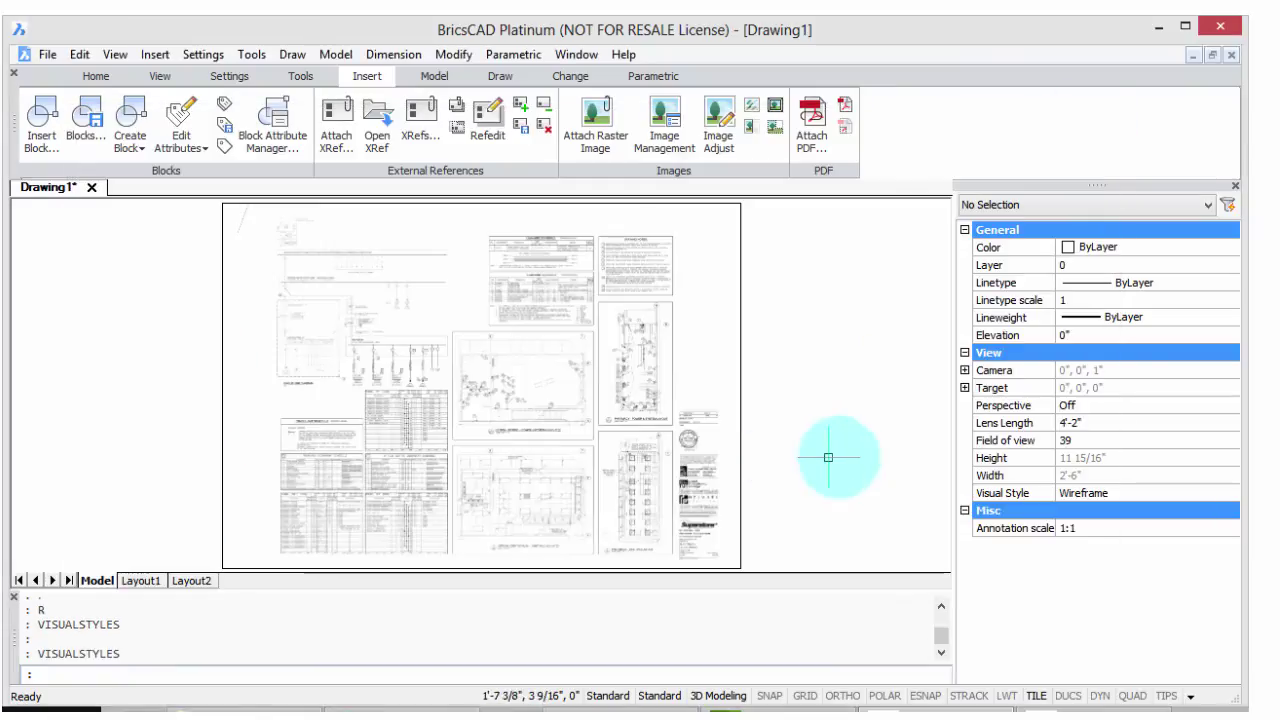